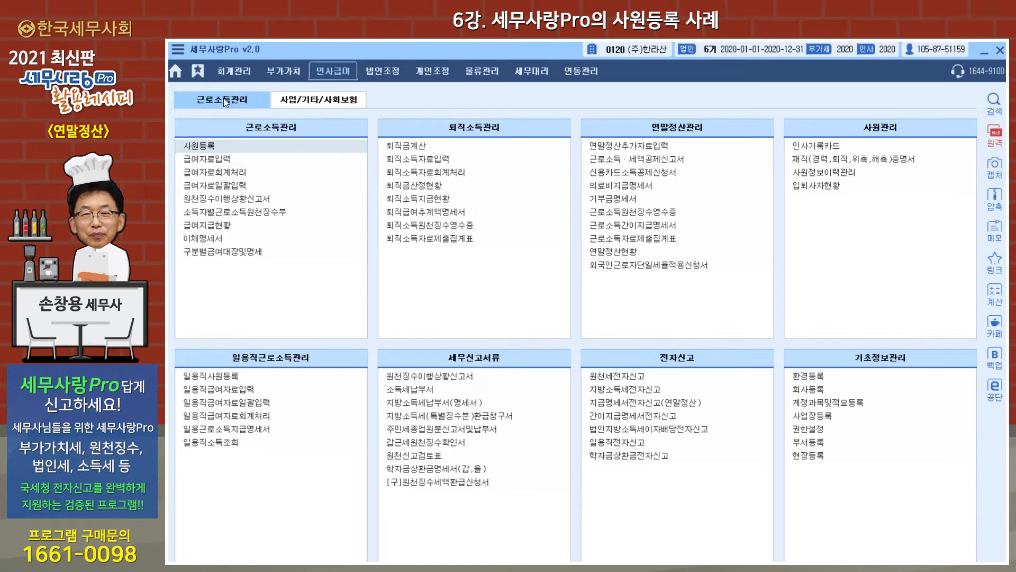
- Open 사원등록 and look over the 부양가족명세 and 추가사항 pages, ending on 기본사항
{"action": "left_click", "coordinate": [204, 147]}
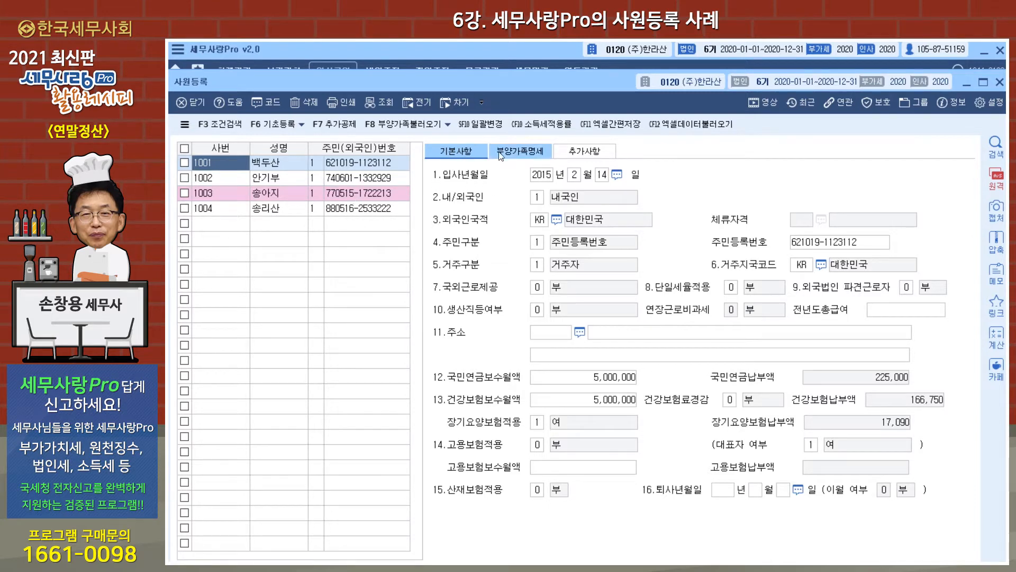
{"action": "left_click", "coordinate": [520, 151]}
{"action": "left_click", "coordinate": [584, 152]}
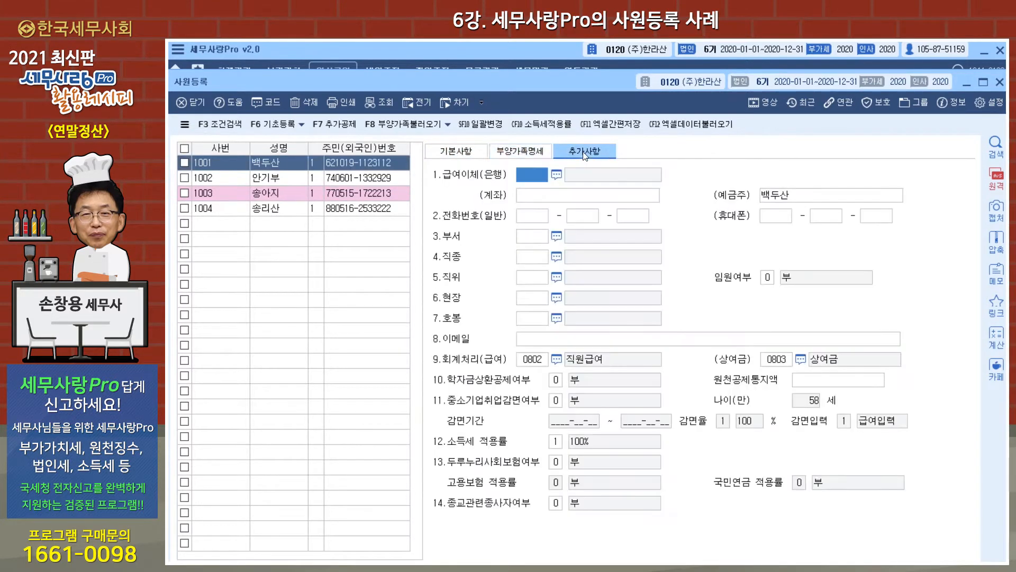
{"action": "left_click", "coordinate": [458, 151]}
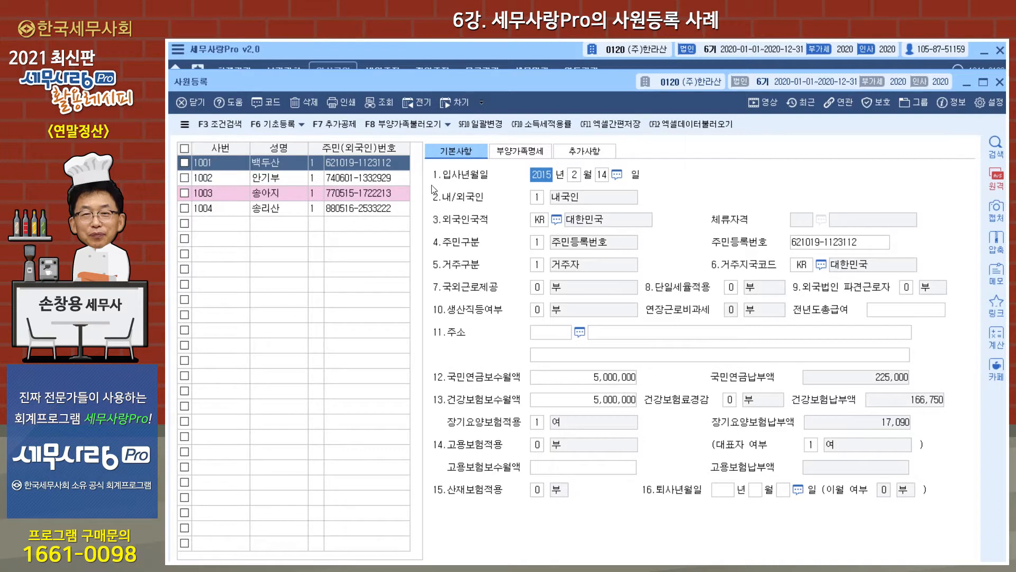
- Select the first employee, check the name and 입사년월일 fields, and choose 1.주민등록번호 as the 주민구분
{"action": "left_click", "coordinate": [227, 167]}
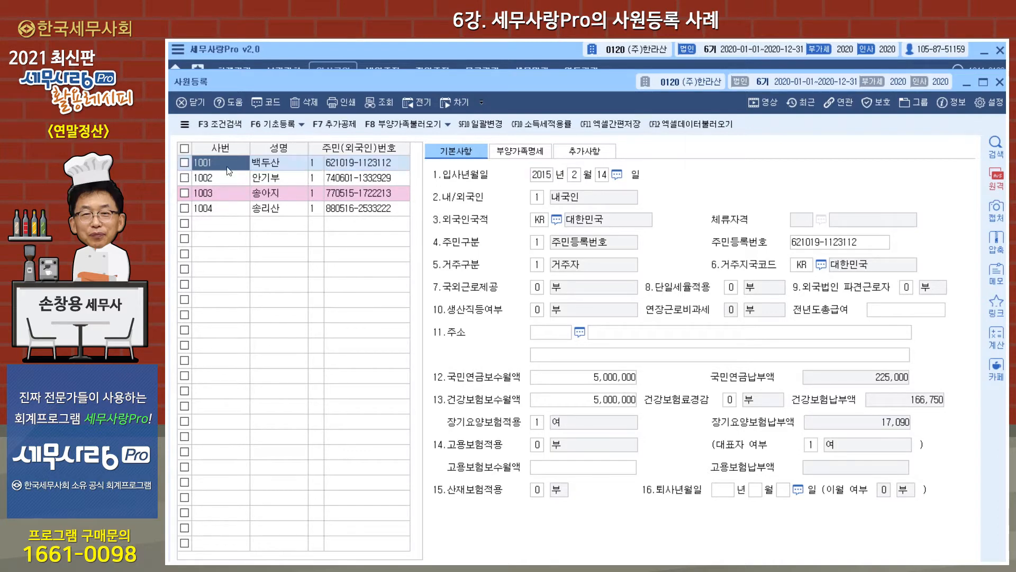
{"action": "left_click", "coordinate": [271, 163]}
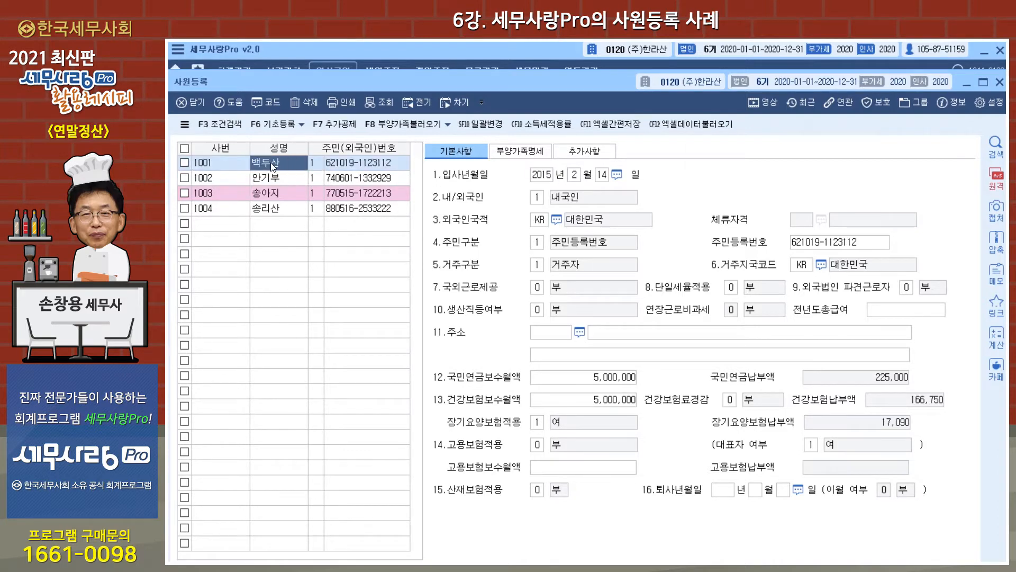
{"action": "left_click", "coordinate": [546, 175]}
{"action": "double_click", "coordinate": [547, 175]}
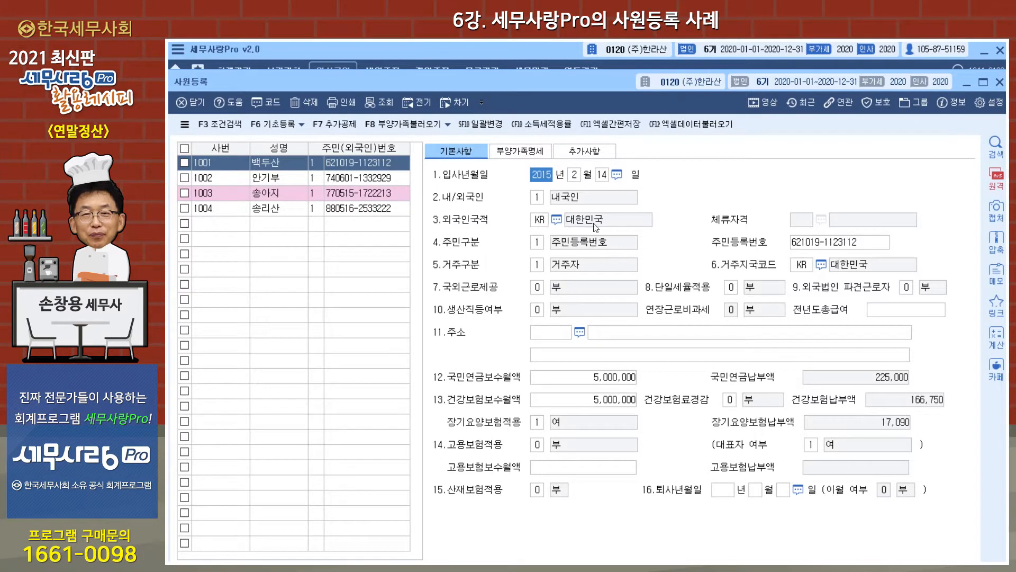
{"action": "left_click", "coordinate": [537, 248]}
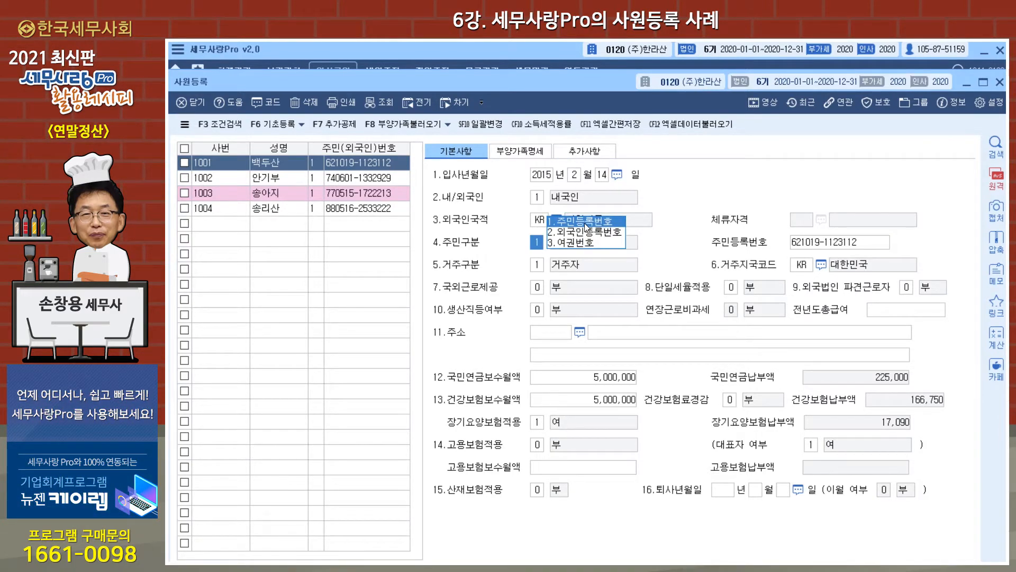
{"action": "left_click", "coordinate": [587, 221]}
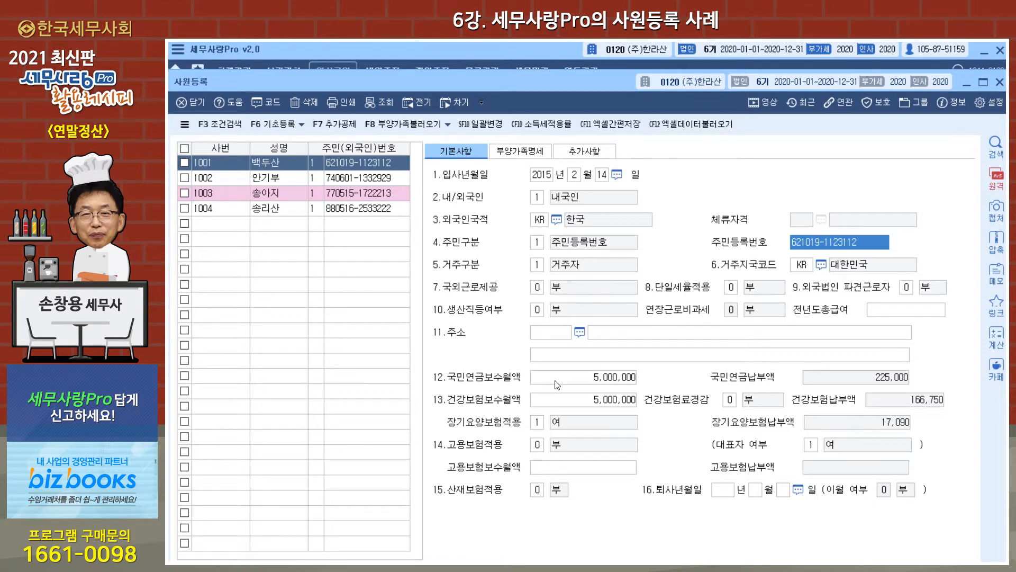
- Check the 국민연금 and 건강보험 보수월액, keeping 고용보험적용 at 부, 대표자 여부 at 여 and 산재보험적용 at 부
{"action": "left_click", "coordinate": [593, 385]}
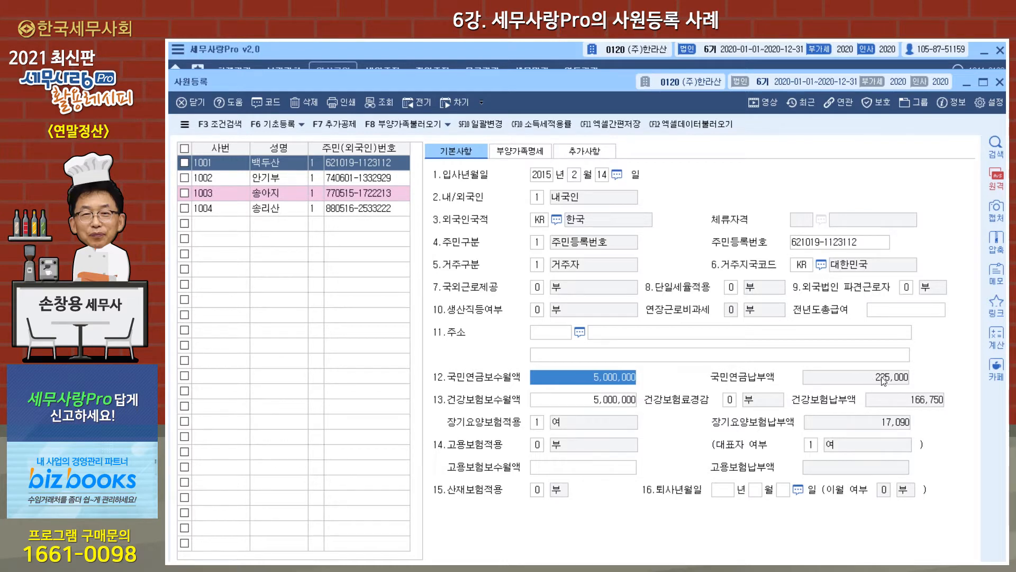
{"action": "left_click", "coordinate": [570, 406]}
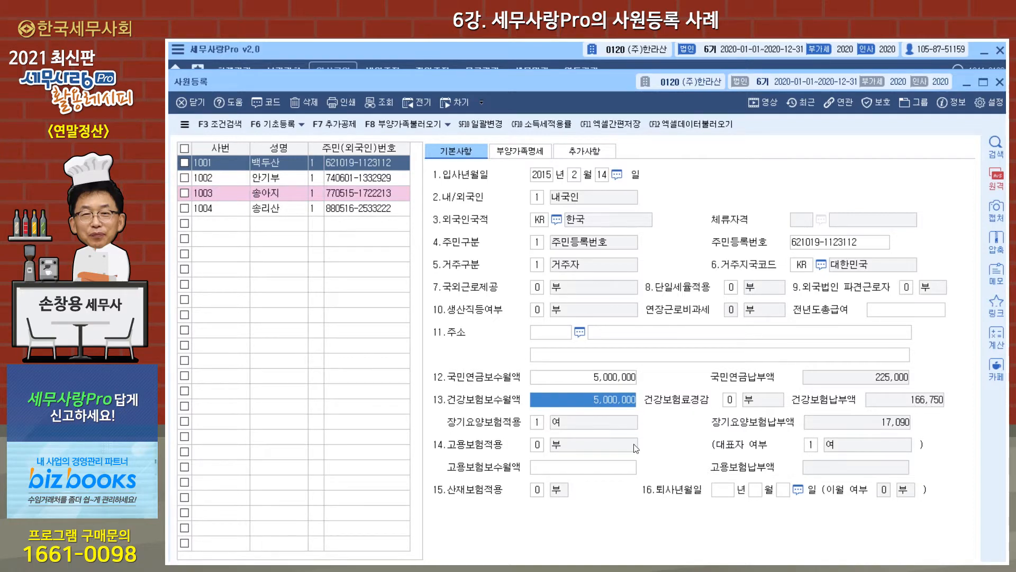
{"action": "left_click", "coordinate": [535, 447]}
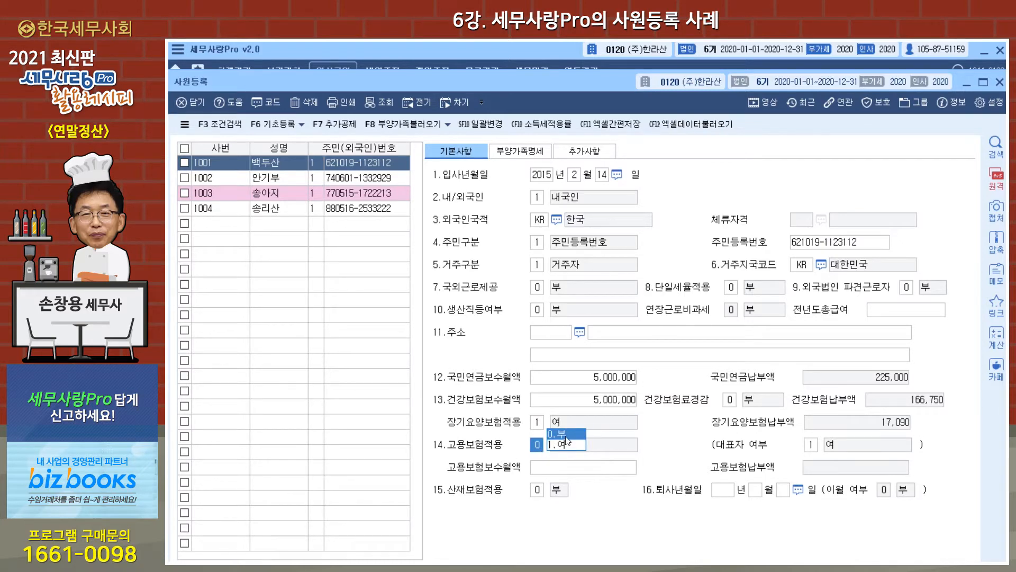
{"action": "key", "text": "Return"}
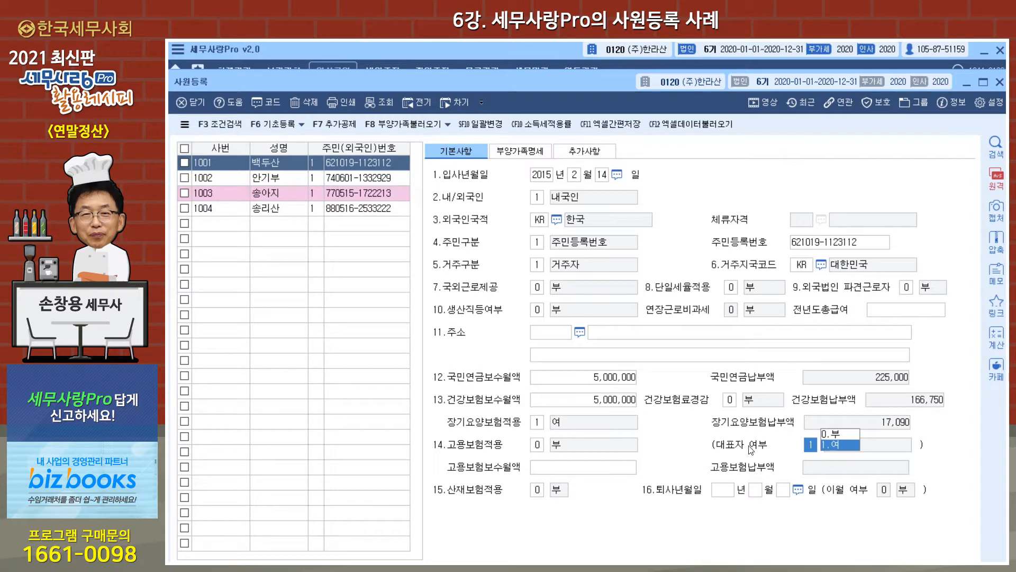
{"action": "key", "text": "Return"}
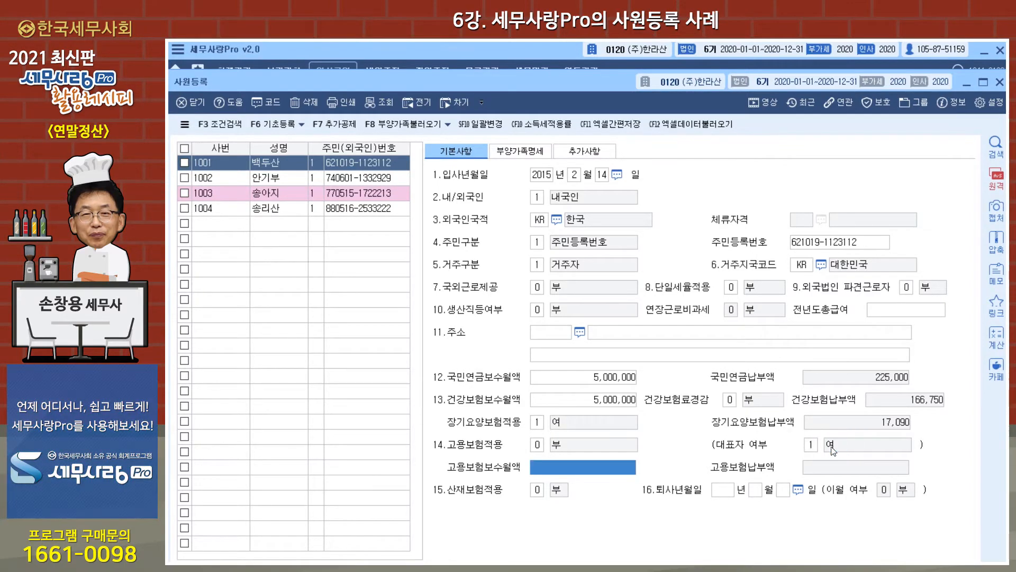
{"action": "left_click", "coordinate": [537, 492]}
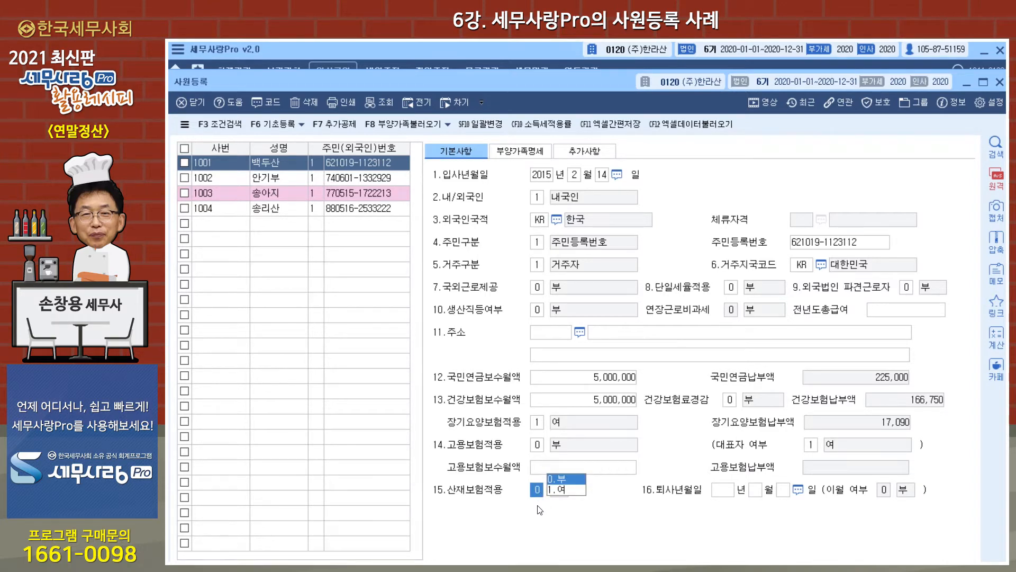
{"action": "key", "text": "Return"}
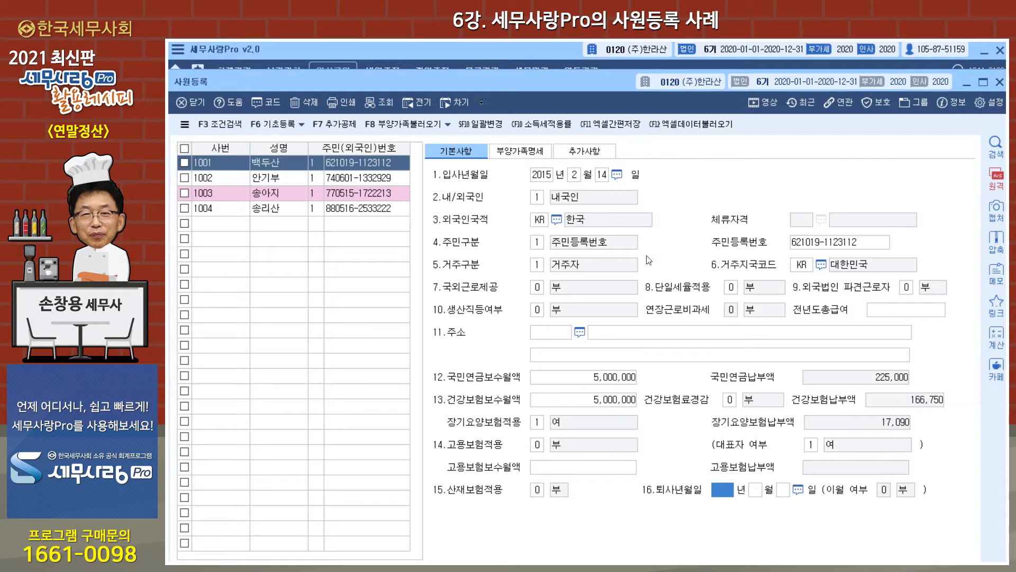
- Examine the parent and spouse entries in 부양가족명세, including the spouse's 기본공제 options
{"action": "left_click", "coordinate": [523, 153]}
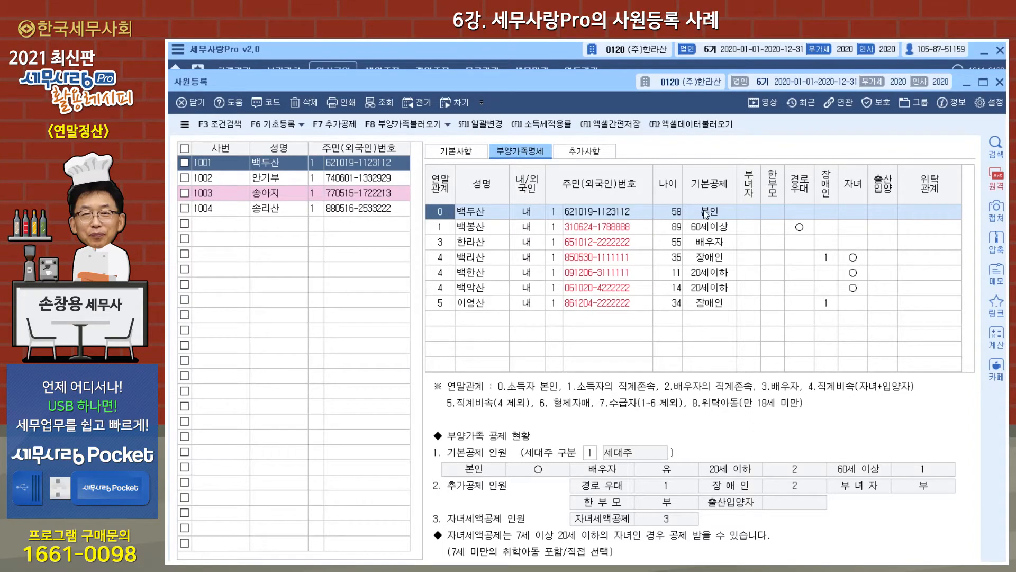
{"action": "left_click", "coordinate": [447, 232]}
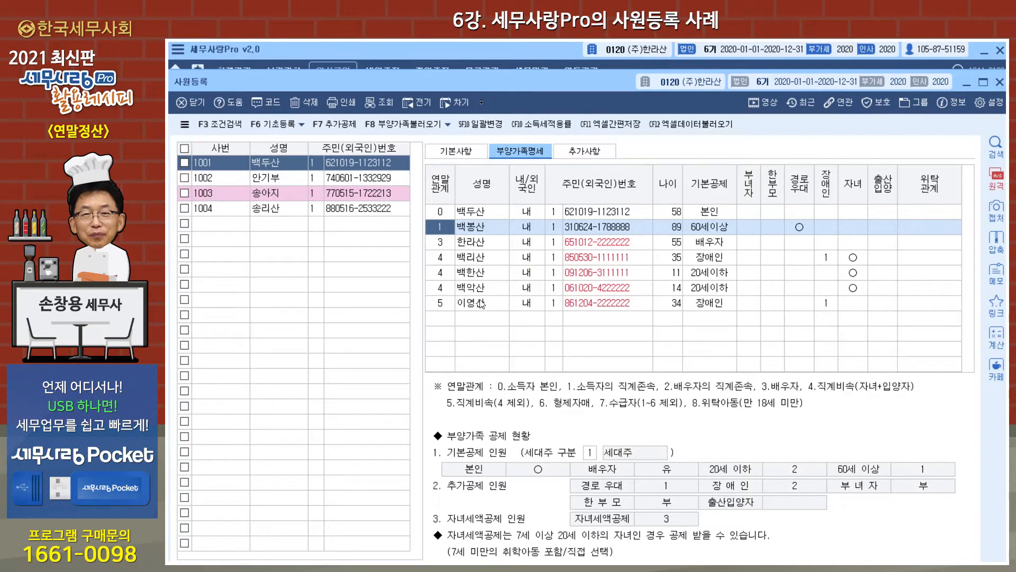
{"action": "left_click", "coordinate": [442, 244]}
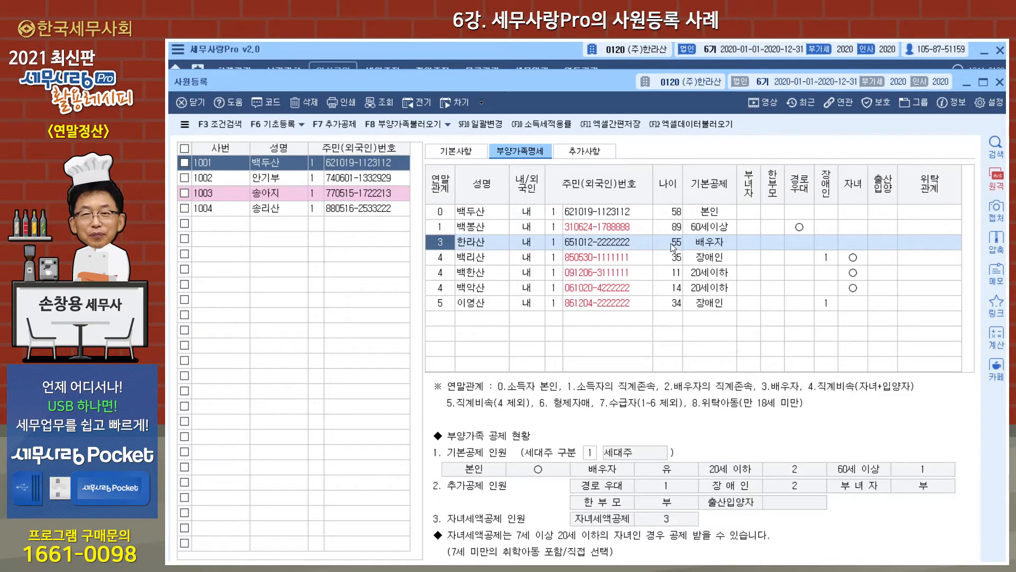
{"action": "left_click", "coordinate": [708, 244]}
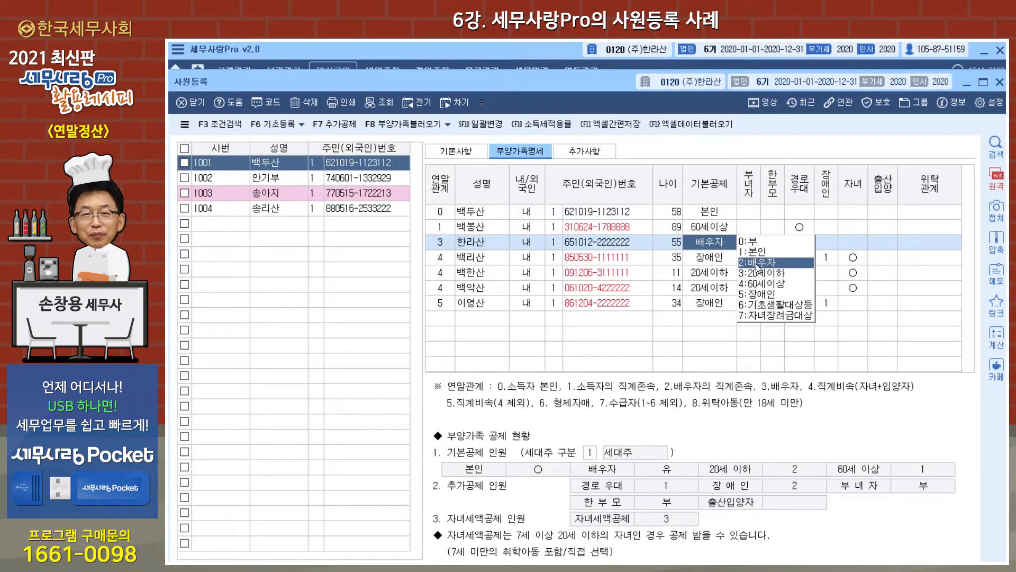
- For the 35-year-old child, choose 5:장애인 as 기본공제 and 1:장애인복지법 as the 장애인 category
{"action": "left_click", "coordinate": [471, 259]}
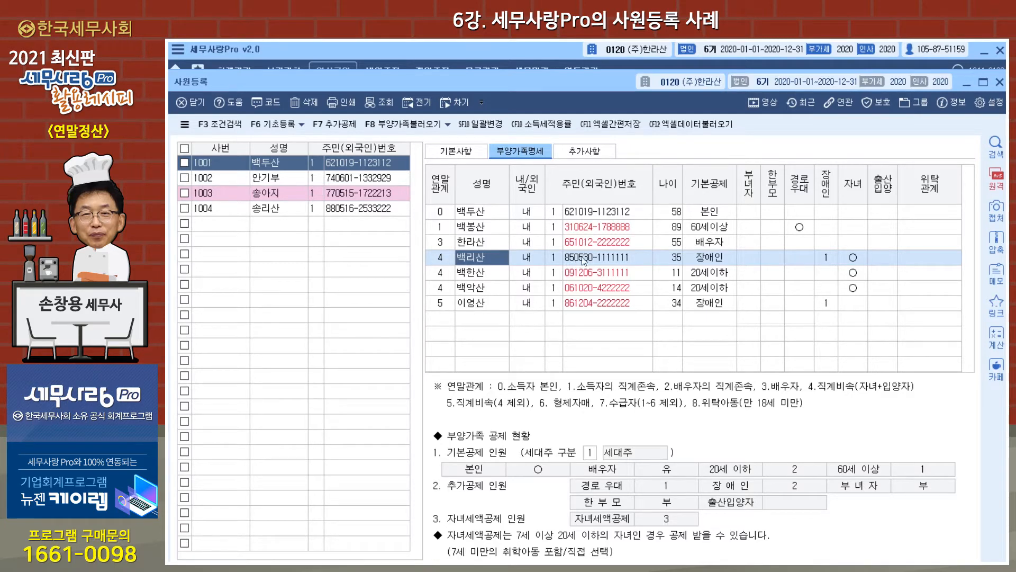
{"action": "left_click", "coordinate": [670, 263]}
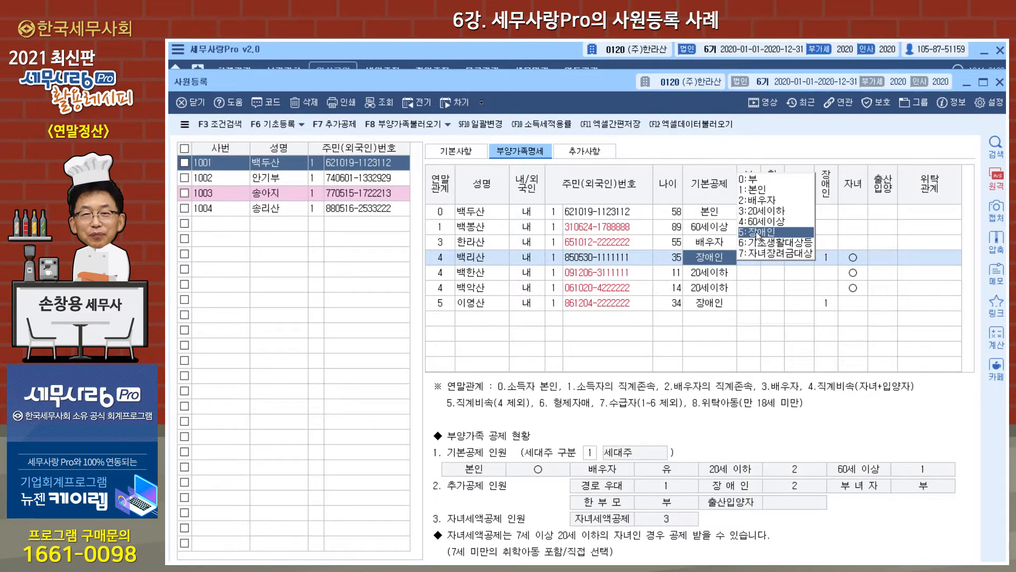
{"action": "left_click", "coordinate": [758, 234]}
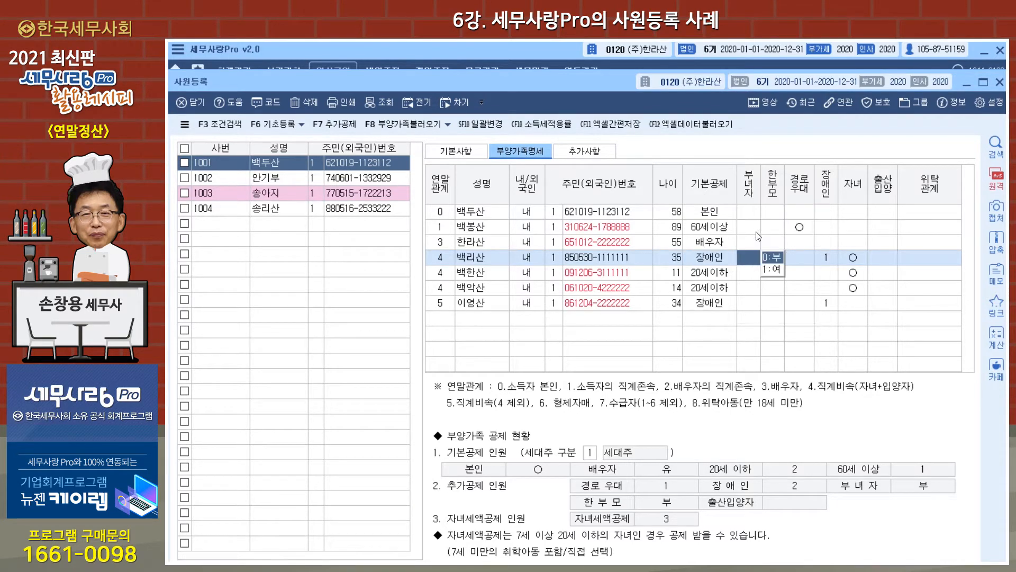
{"action": "left_click", "coordinate": [827, 260]}
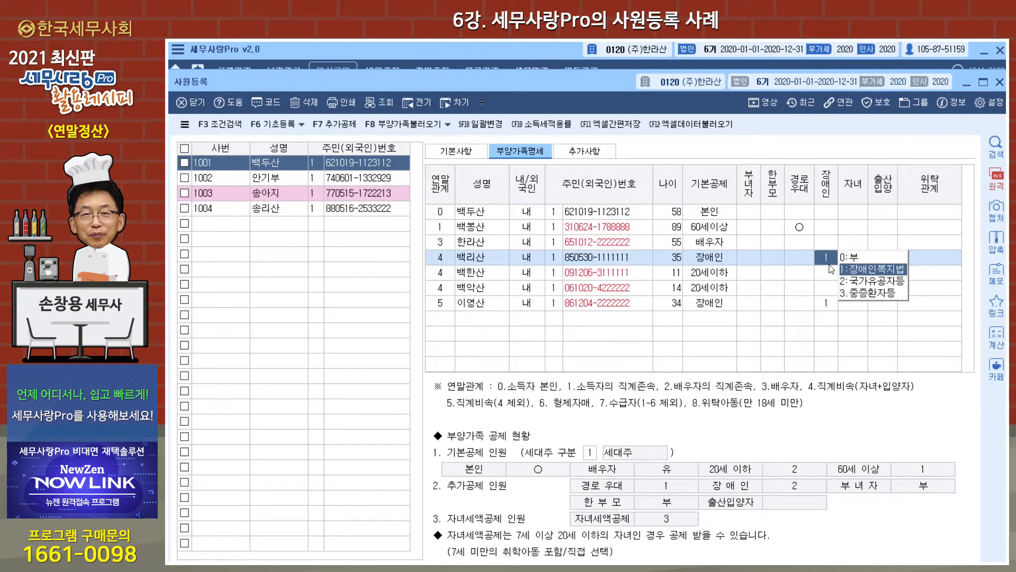
{"action": "left_click", "coordinate": [877, 273]}
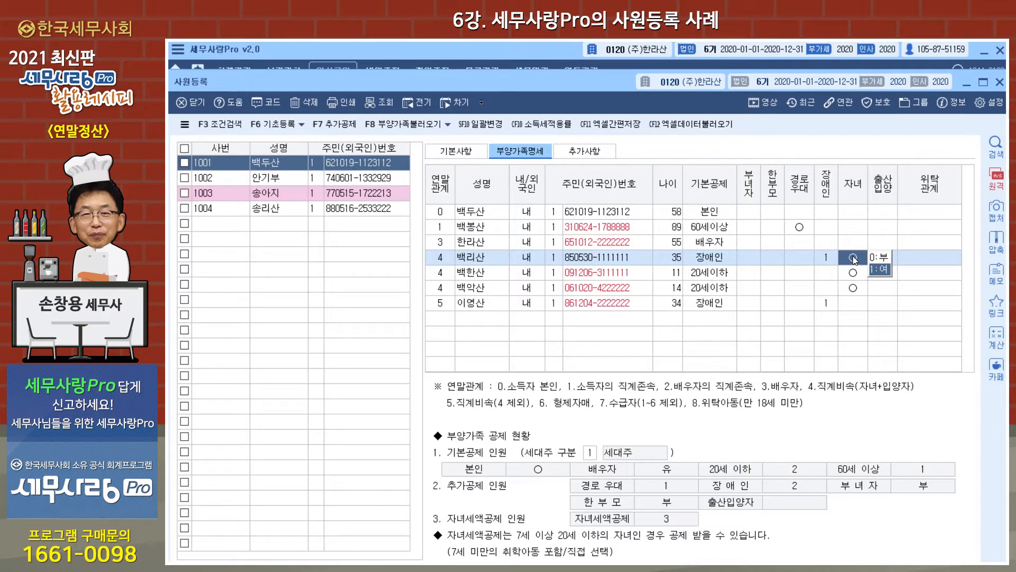
- Check the two children under 20 in the dependents list, including the 11-year-old's 기본공제 and 자녀 options
{"action": "left_click", "coordinate": [478, 274]}
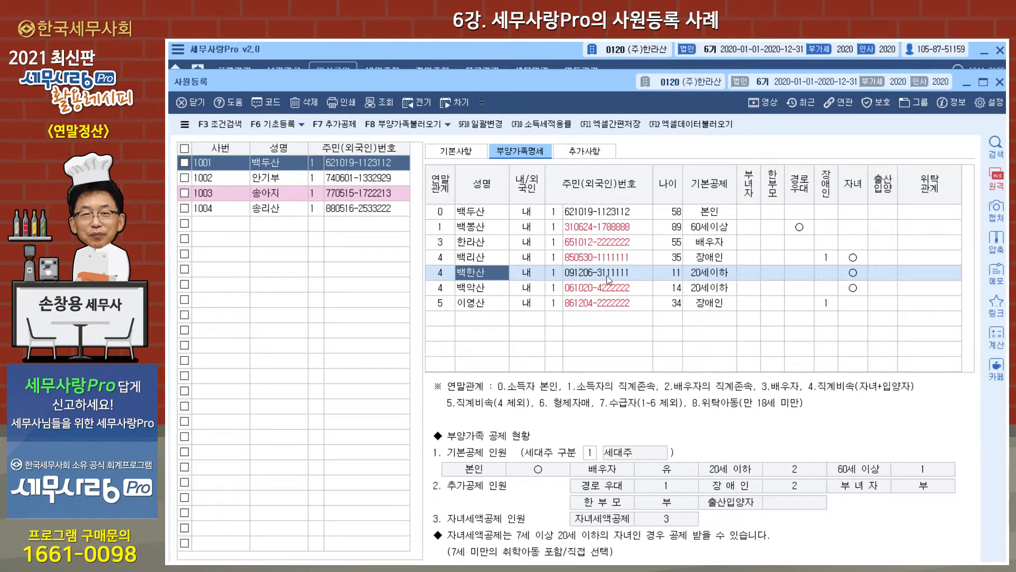
{"action": "left_click", "coordinate": [710, 276]}
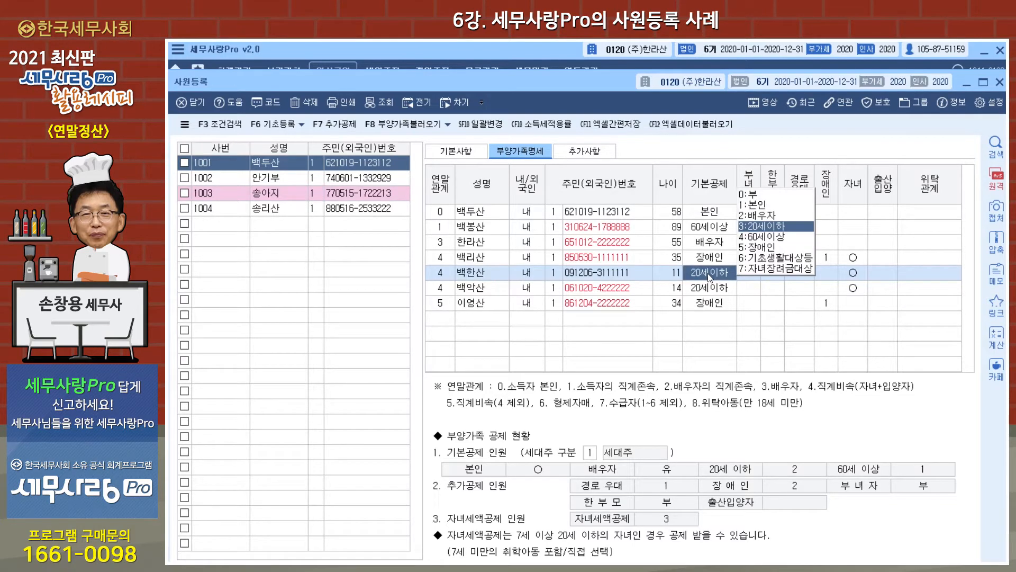
{"action": "left_click", "coordinate": [859, 272]}
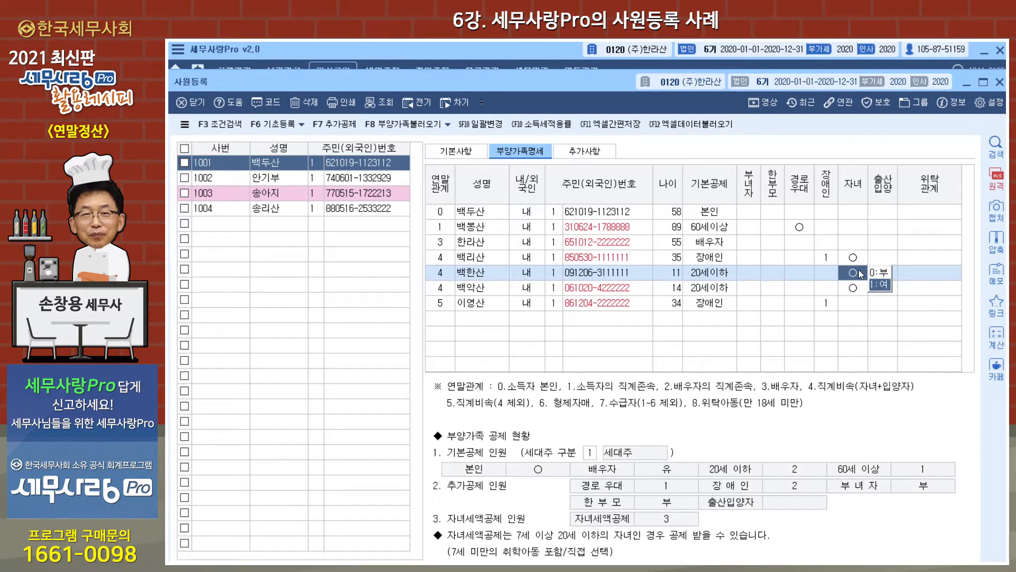
{"action": "left_click", "coordinate": [484, 288]}
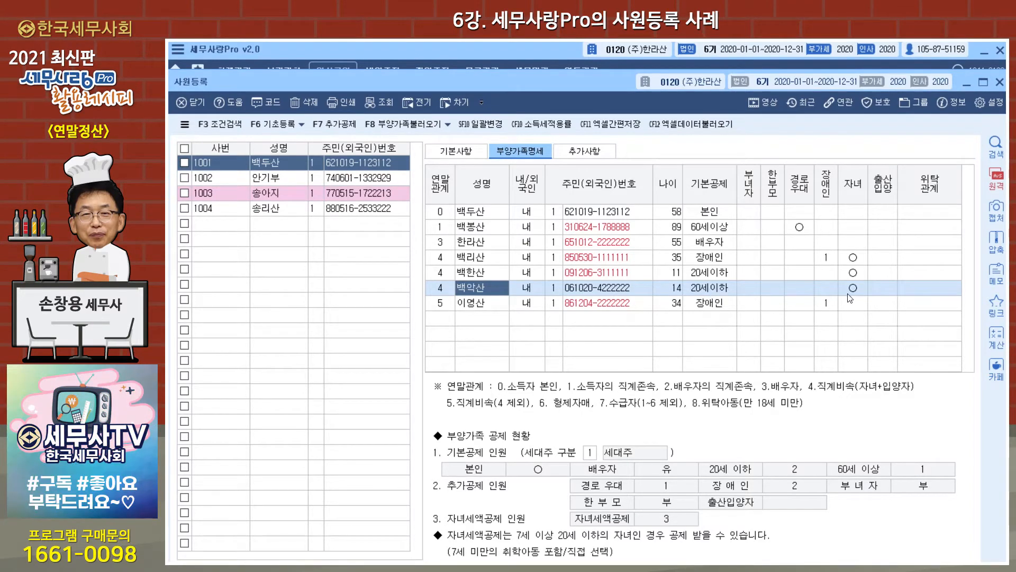
- Choose 5:장애인 as 기본공제 for the dependent with 연말관계 5, and open the 장애인 category and 세대주 구분 options
{"action": "left_click", "coordinate": [493, 309]}
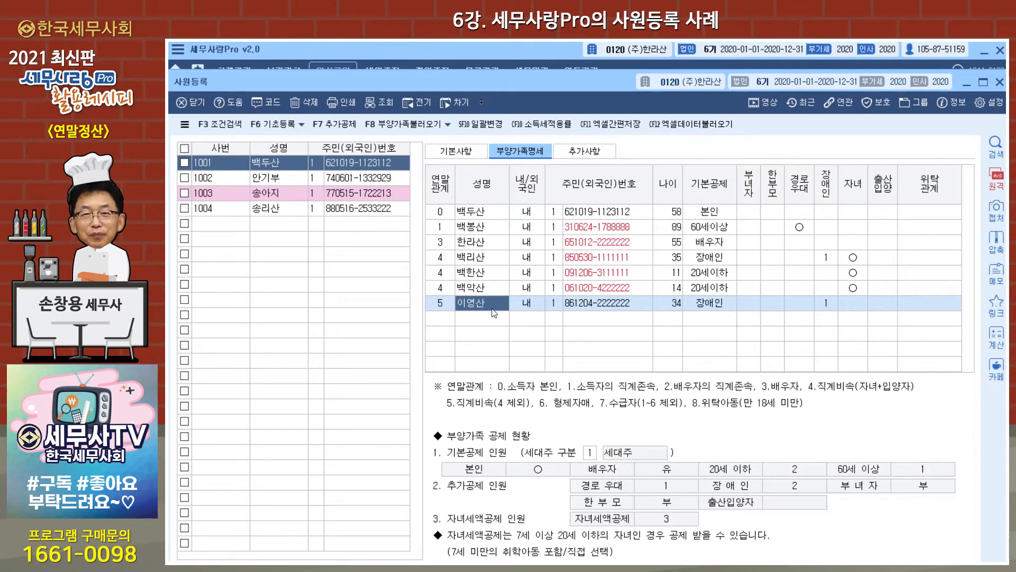
{"action": "left_click", "coordinate": [495, 243]}
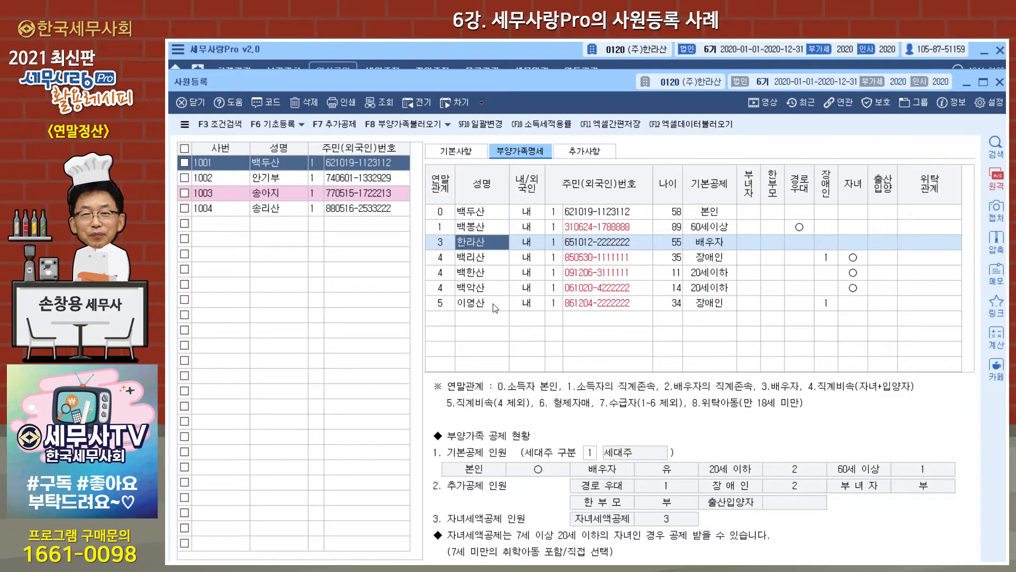
{"action": "left_click", "coordinate": [492, 258]}
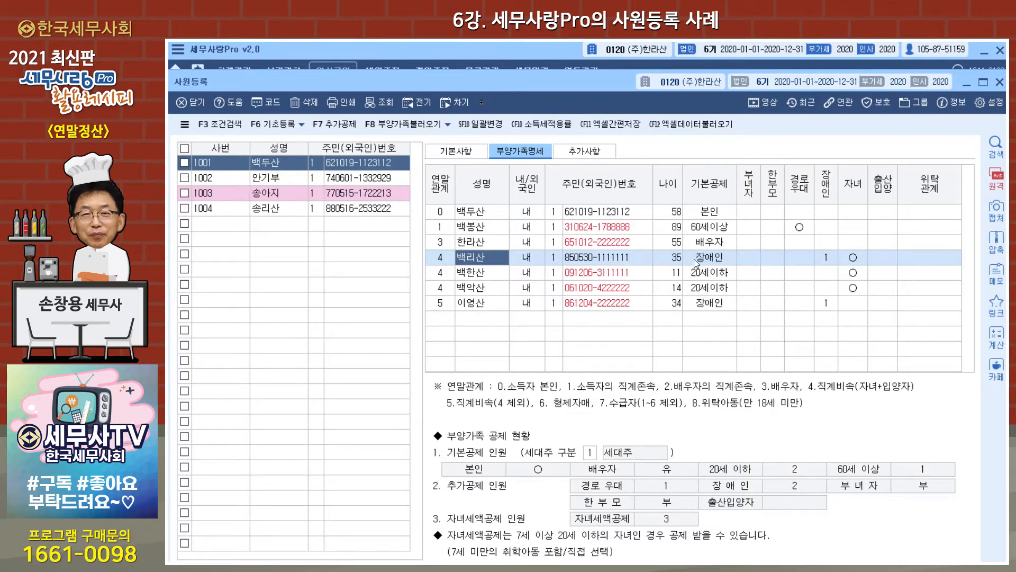
{"action": "left_click", "coordinate": [700, 307]}
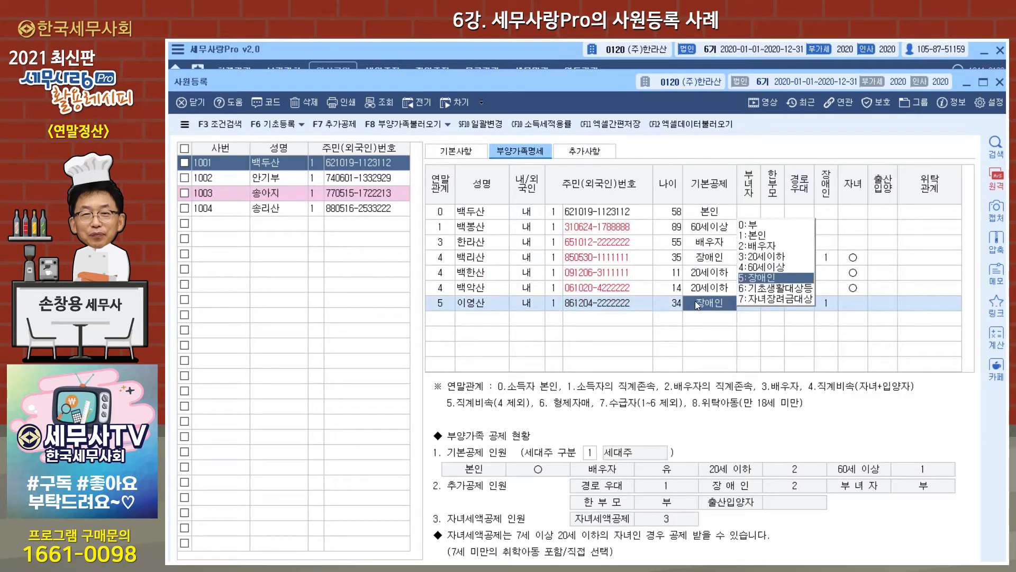
{"action": "left_click", "coordinate": [752, 281]}
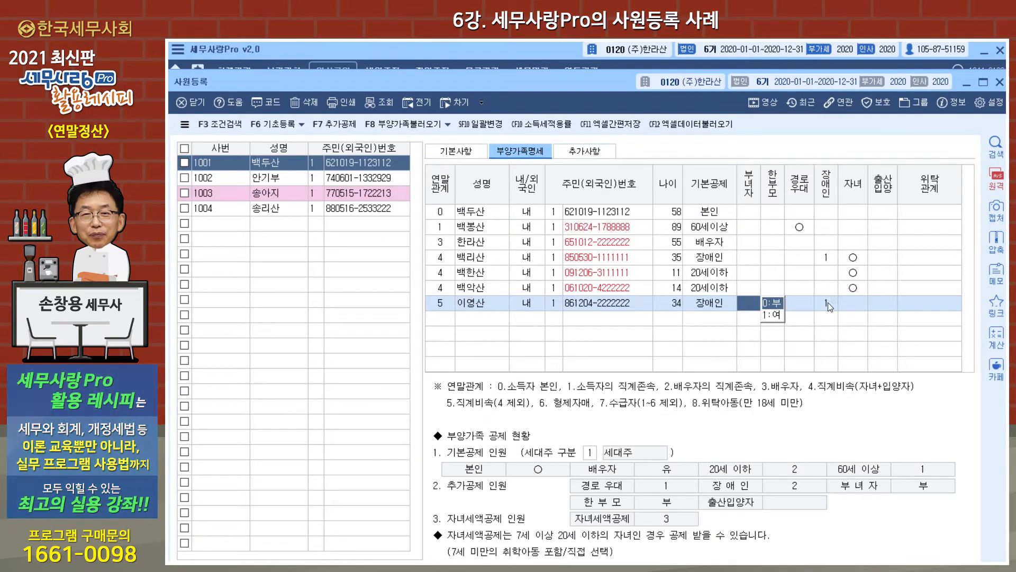
{"action": "left_click", "coordinate": [827, 307]}
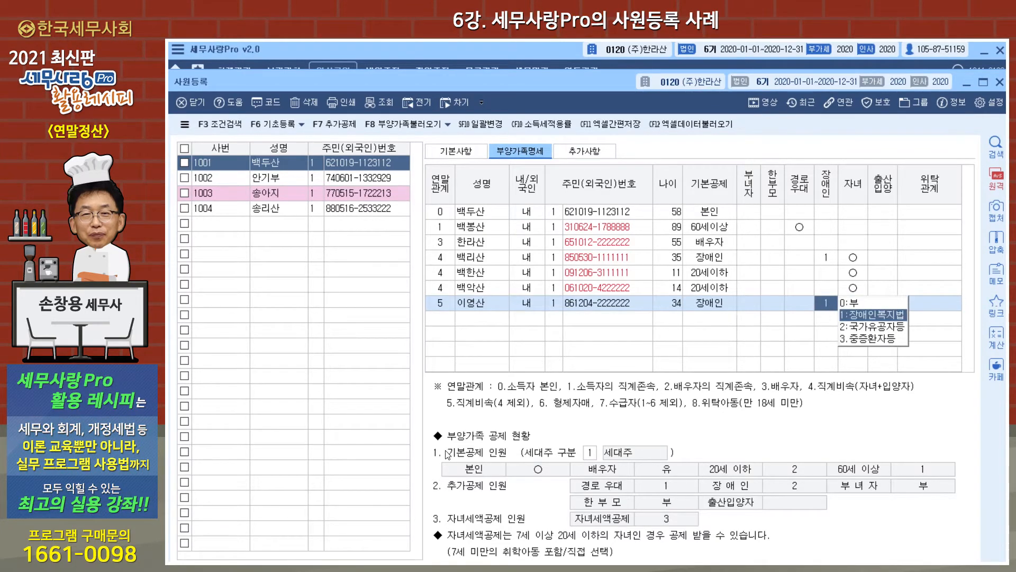
{"action": "left_click", "coordinate": [588, 456]}
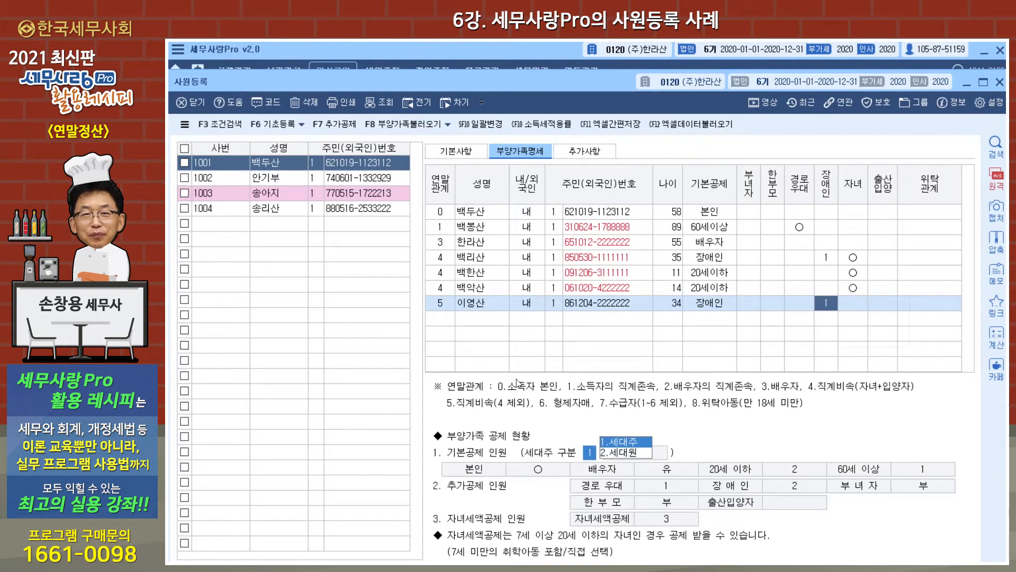
- Check the parent's 경로우대 entry in 부양가족명세, and view the 소득세 적용률 options in 추가사항 for the first employee
{"action": "left_click", "coordinate": [475, 229]}
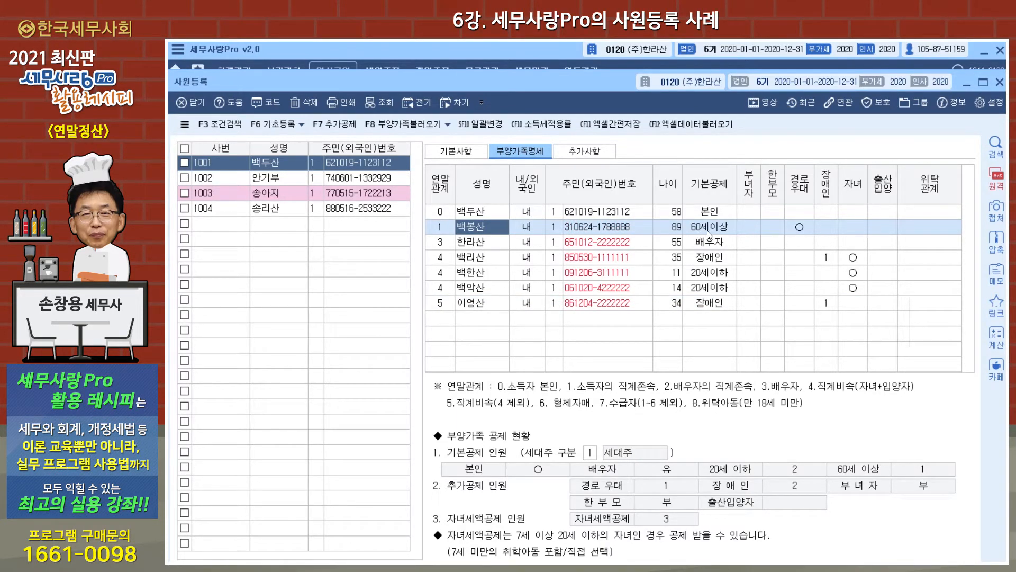
{"action": "left_click", "coordinate": [799, 225]}
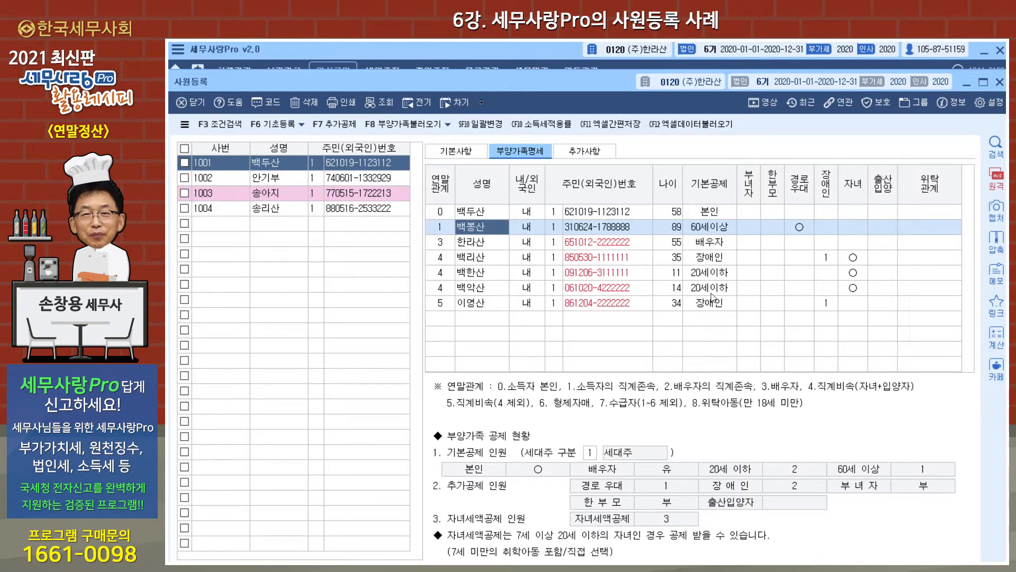
{"action": "left_click", "coordinate": [597, 154]}
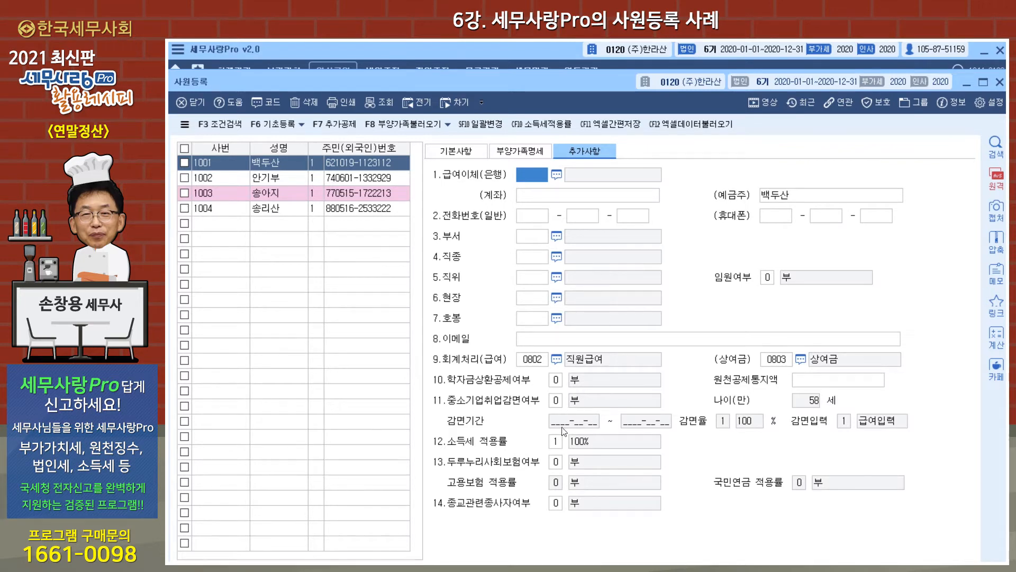
{"action": "left_click", "coordinate": [556, 444]}
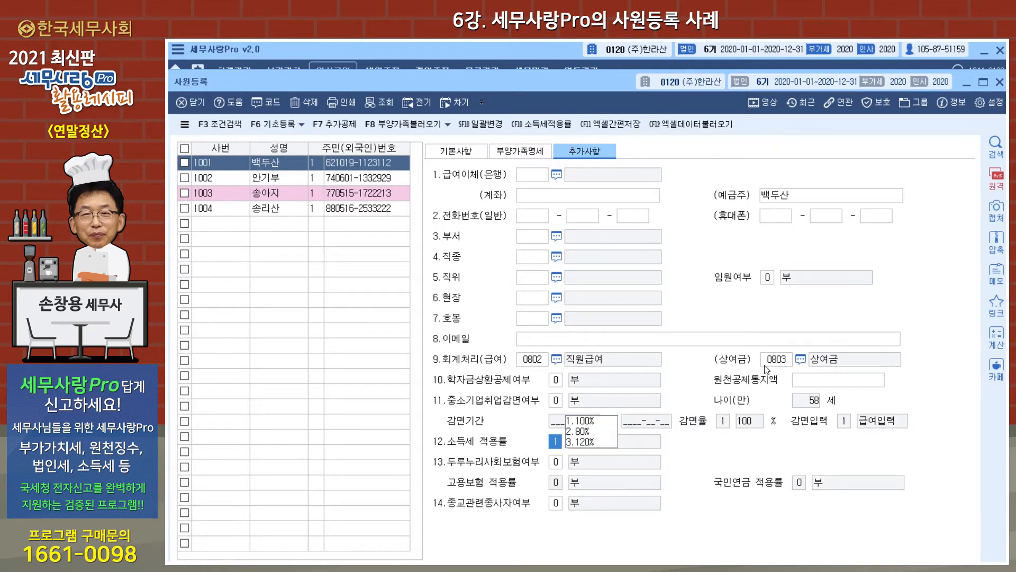
- In the second employee's 기본사항, set 연장근로비과세 to 1.여
{"action": "left_click", "coordinate": [262, 180]}
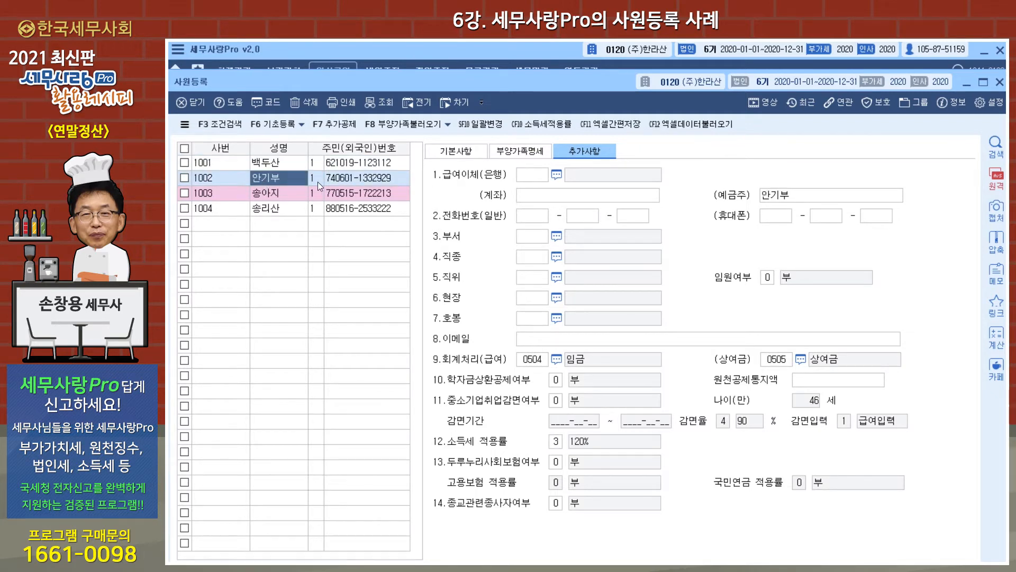
{"action": "left_click", "coordinate": [469, 151]}
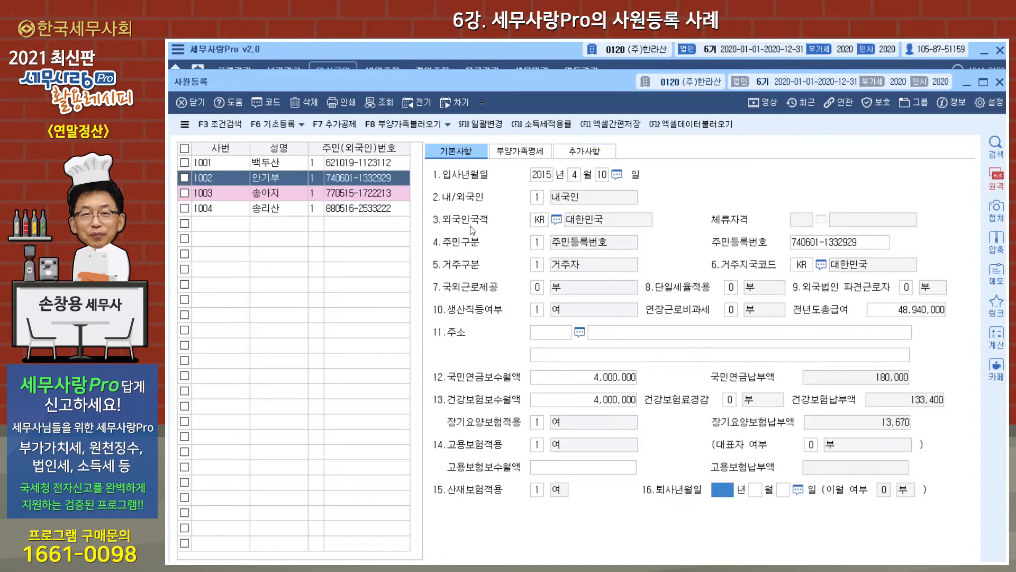
{"action": "left_click", "coordinate": [545, 314]}
{"action": "key", "text": "Return"}
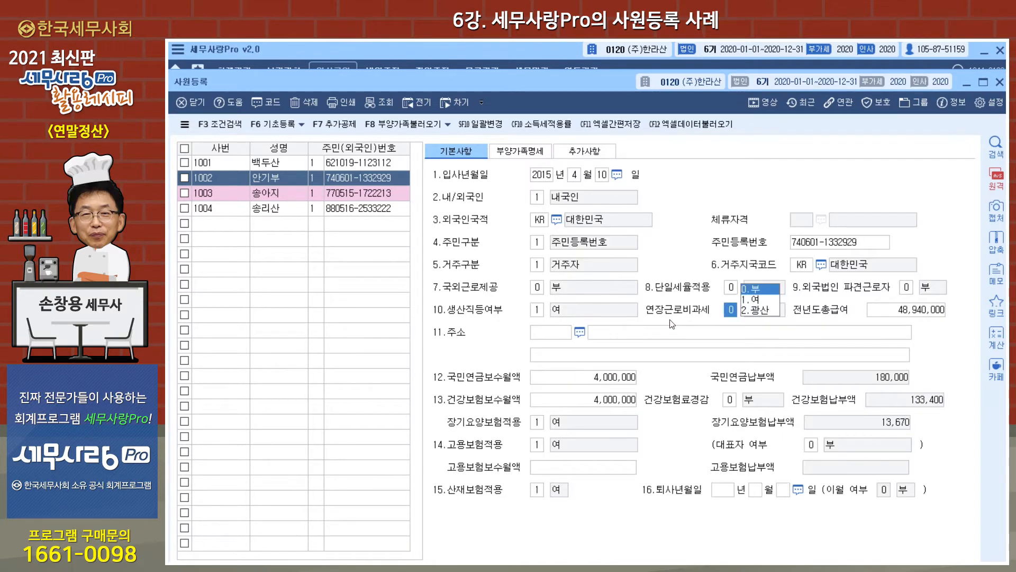
{"action": "left_click", "coordinate": [754, 302]}
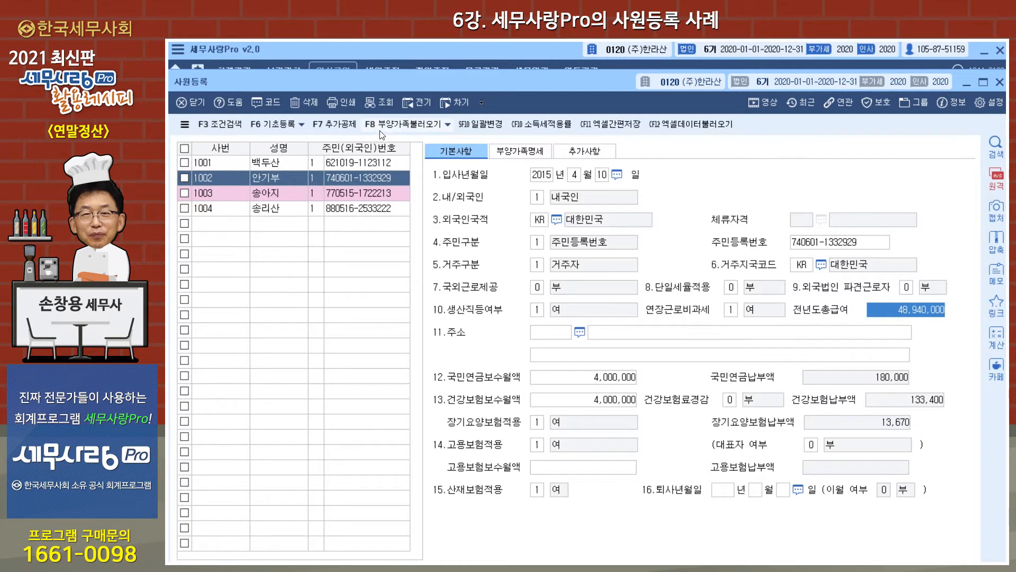
- Load 전년도총급여 from the prior year's year-end settlement data and accept the request
{"action": "left_click", "coordinate": [448, 126]}
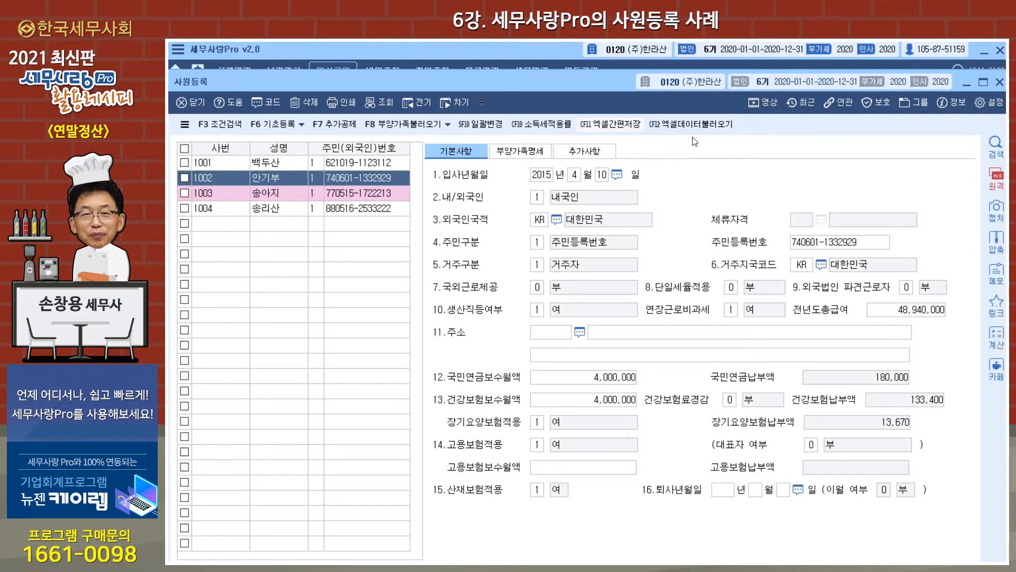
{"action": "left_click", "coordinate": [185, 125]}
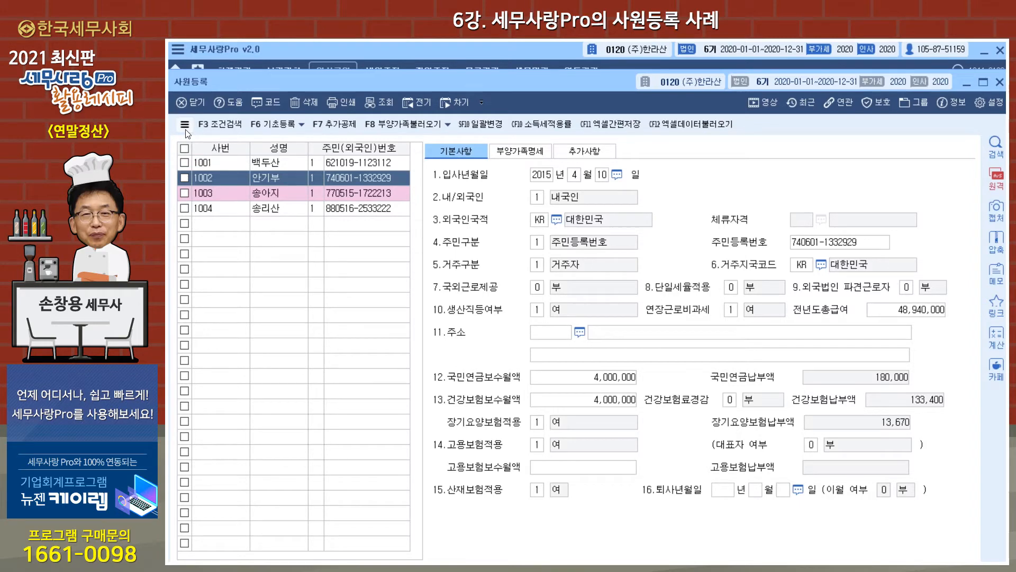
{"action": "left_click", "coordinate": [185, 125]}
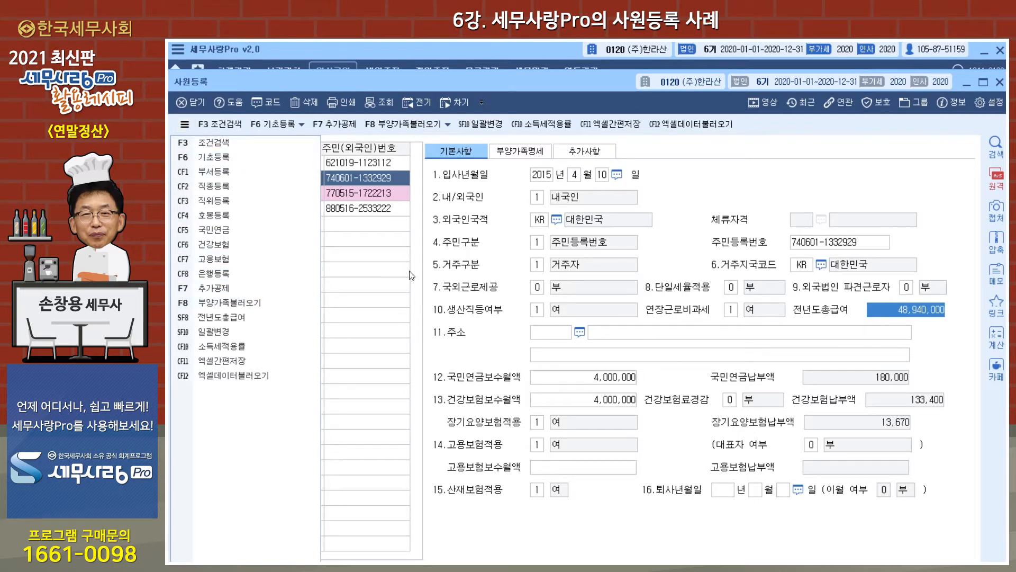
{"action": "left_click", "coordinate": [238, 320]}
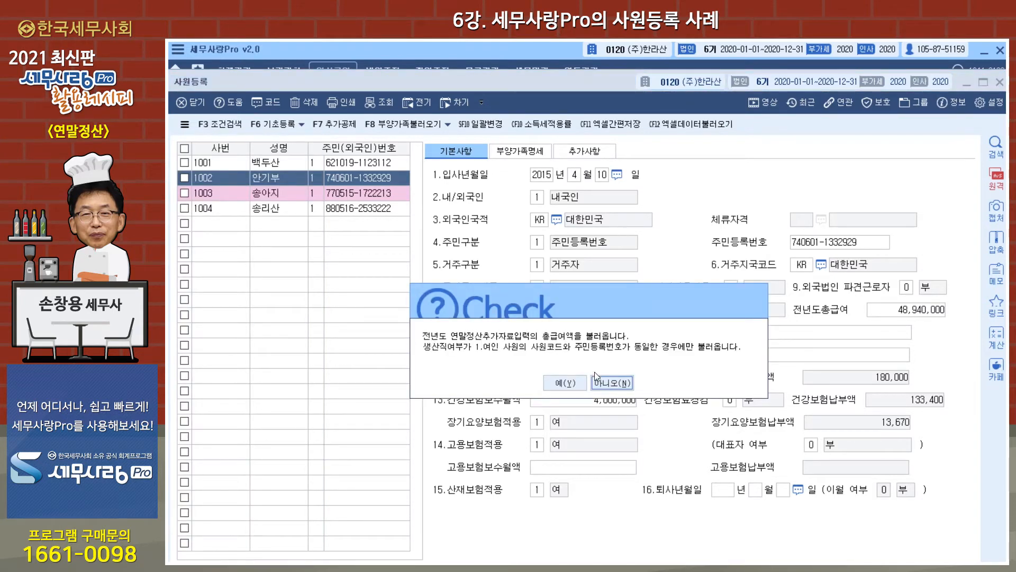
{"action": "left_click", "coordinate": [572, 382]}
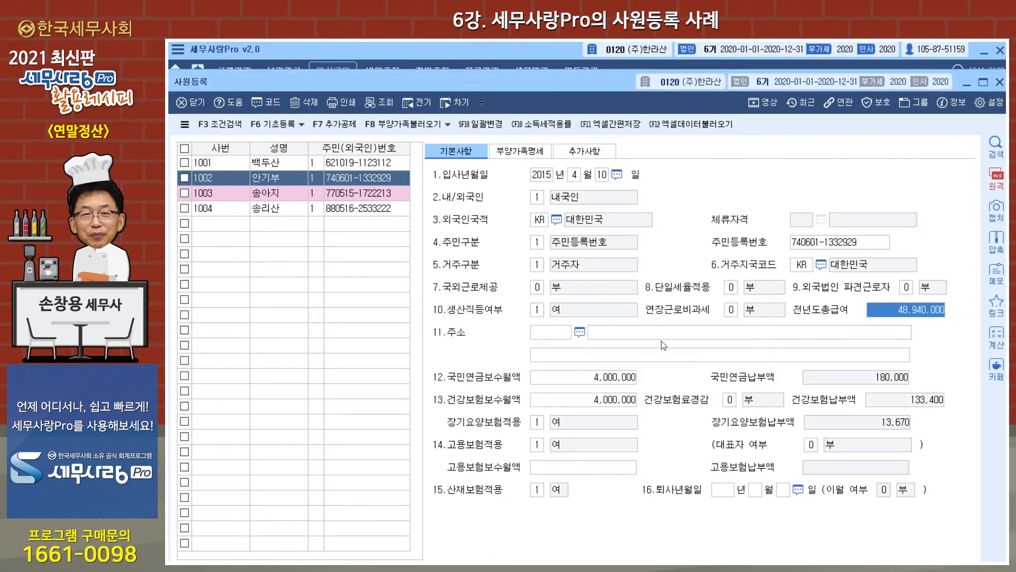
- Switch to 연말정산추가자료입력 for the previous year and examine the second employee's total pay in 소득명세
{"action": "key", "text": "Escape"}
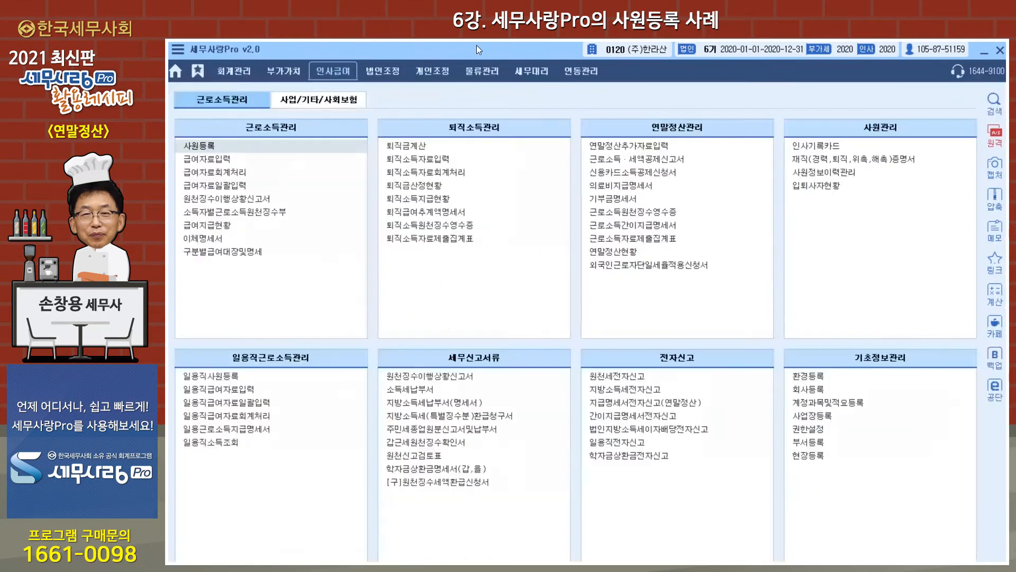
{"action": "left_click", "coordinate": [638, 148]}
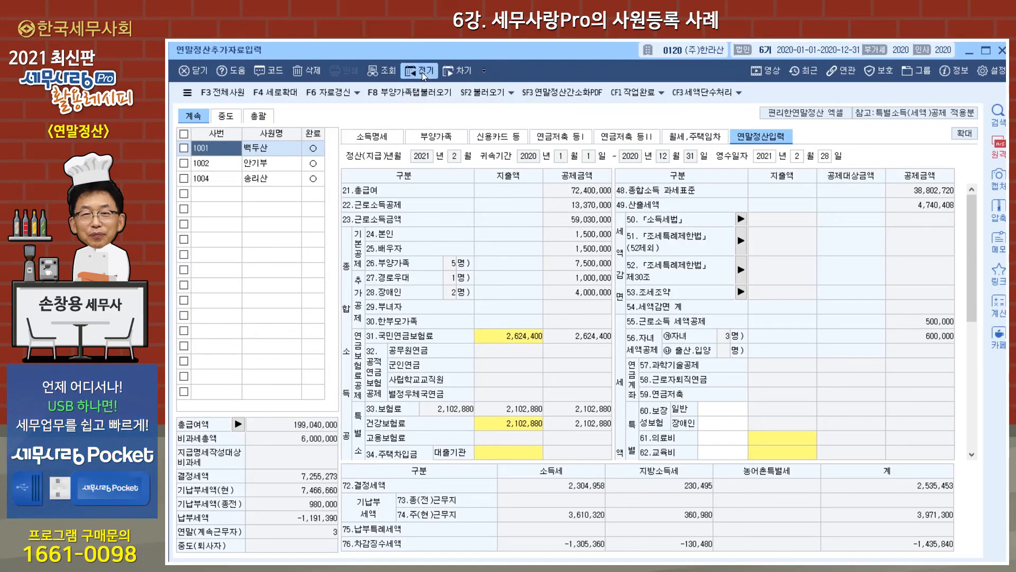
{"action": "left_click", "coordinate": [421, 72]}
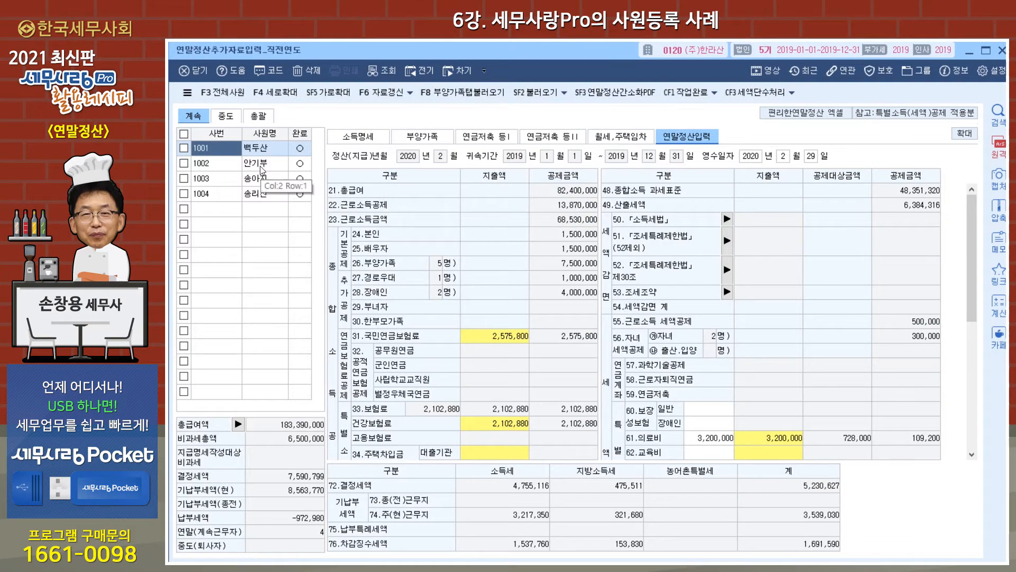
{"action": "left_click", "coordinate": [262, 169]}
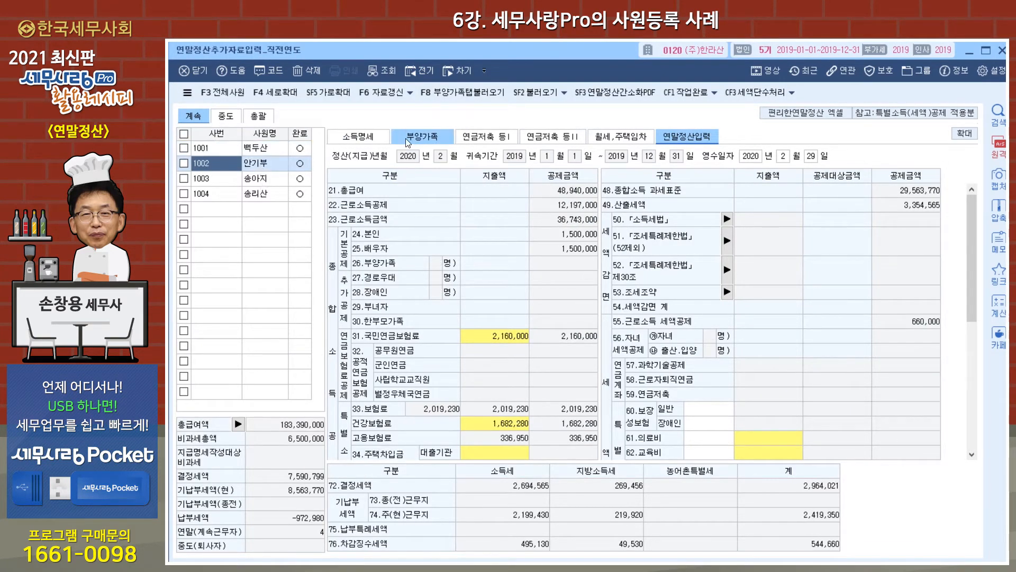
{"action": "left_click", "coordinate": [358, 139]}
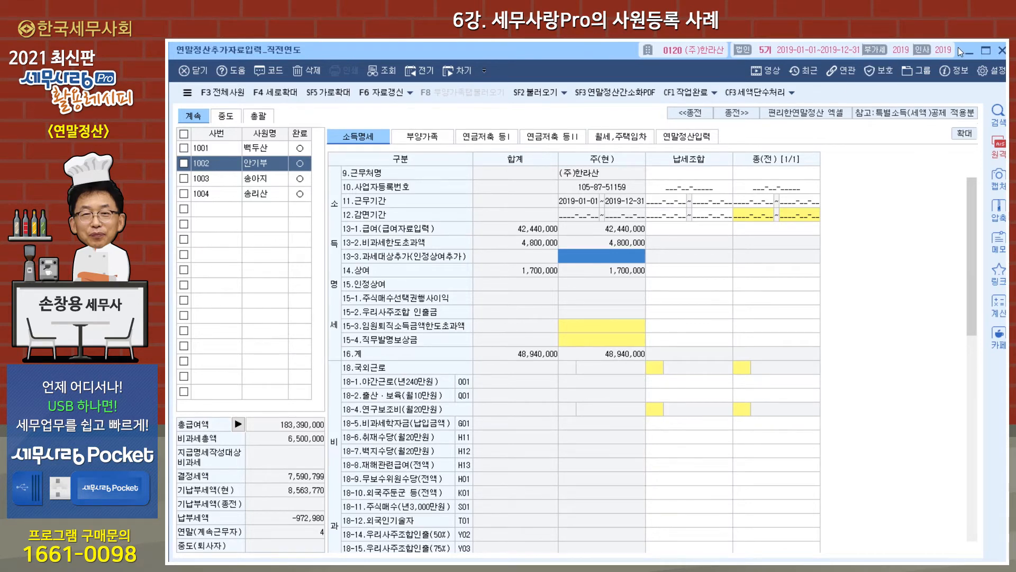
- Close both 연말정산추가자료입력 screens, reopen 사원등록, and view the second employee's 연장근로비과세 options
{"action": "left_click", "coordinate": [1001, 49]}
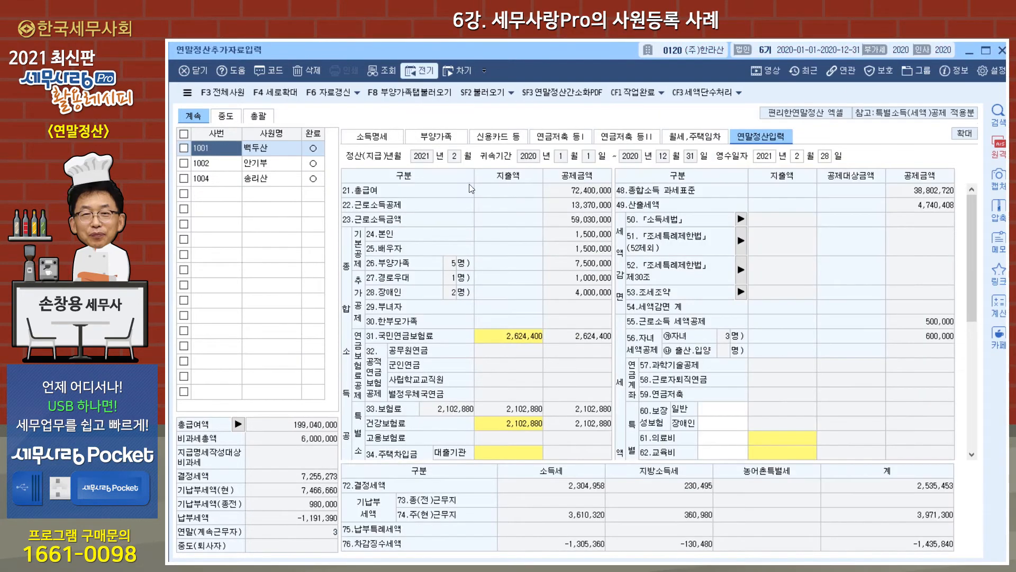
{"action": "left_click", "coordinate": [999, 52]}
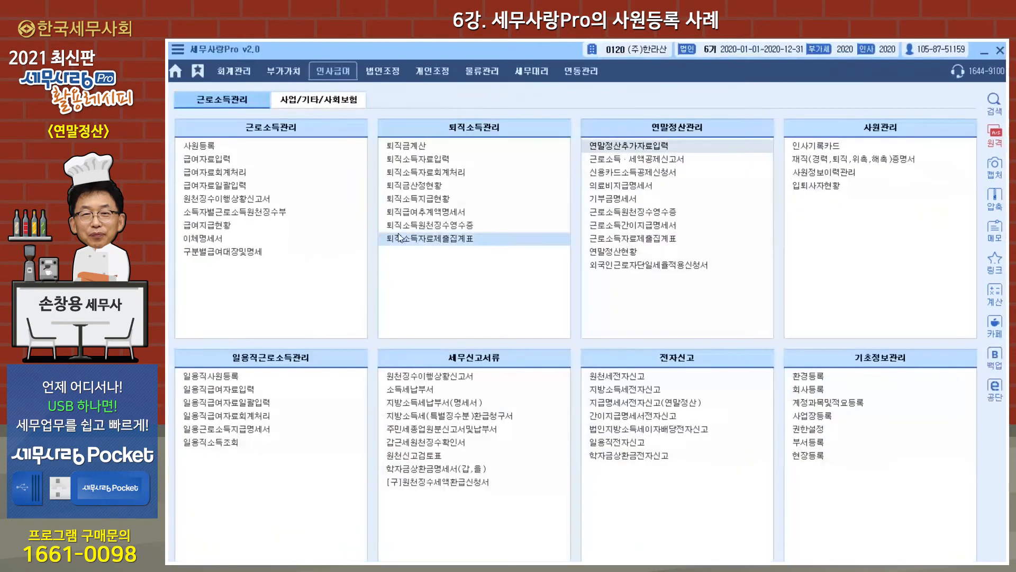
{"action": "left_click", "coordinate": [207, 150]}
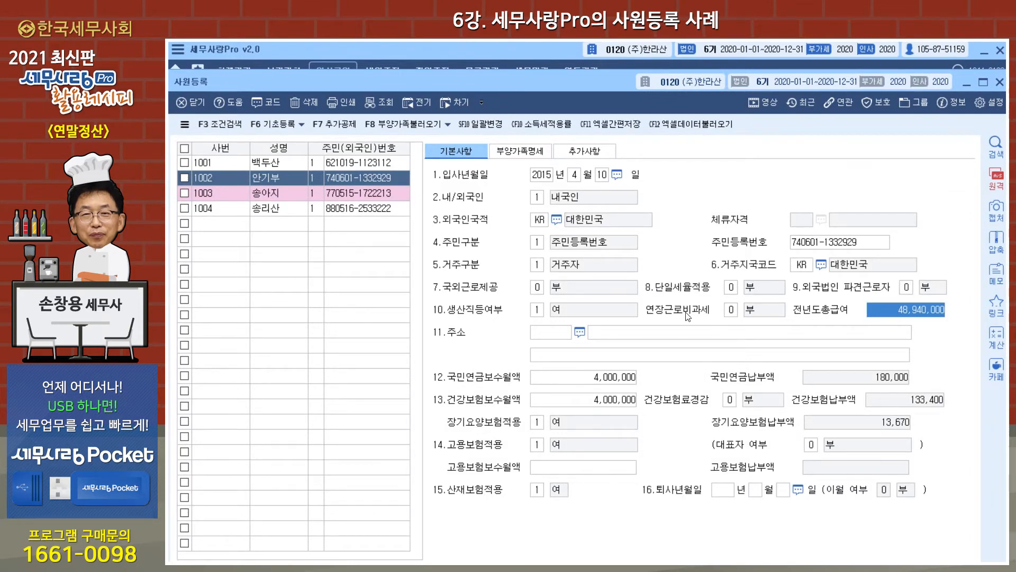
{"action": "left_click", "coordinate": [732, 312]}
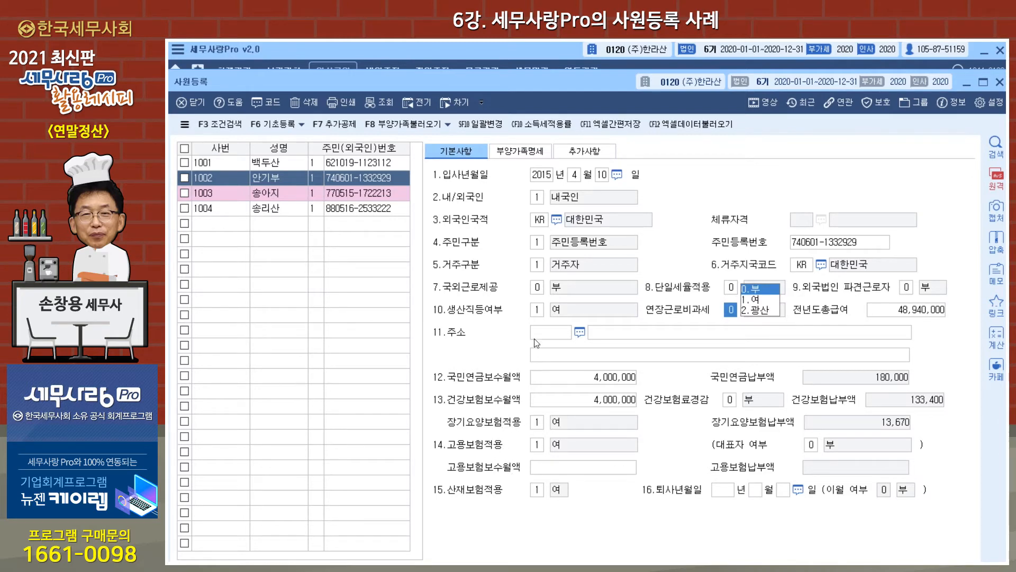
- Check the second employee's 부양가족명세, including the 출산입양 options for the 8-year-old child
{"action": "left_click", "coordinate": [527, 152]}
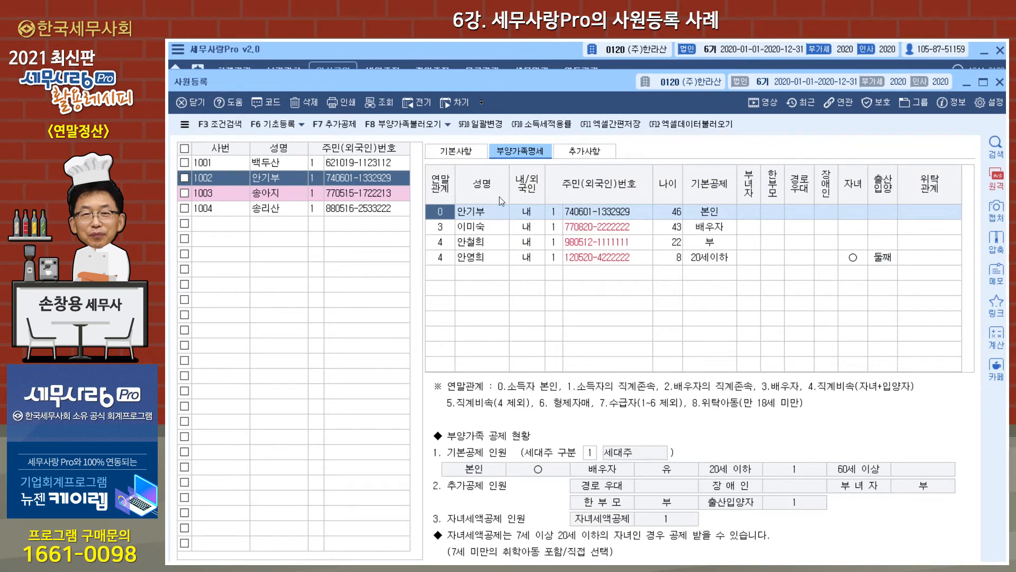
{"action": "left_click", "coordinate": [492, 262]}
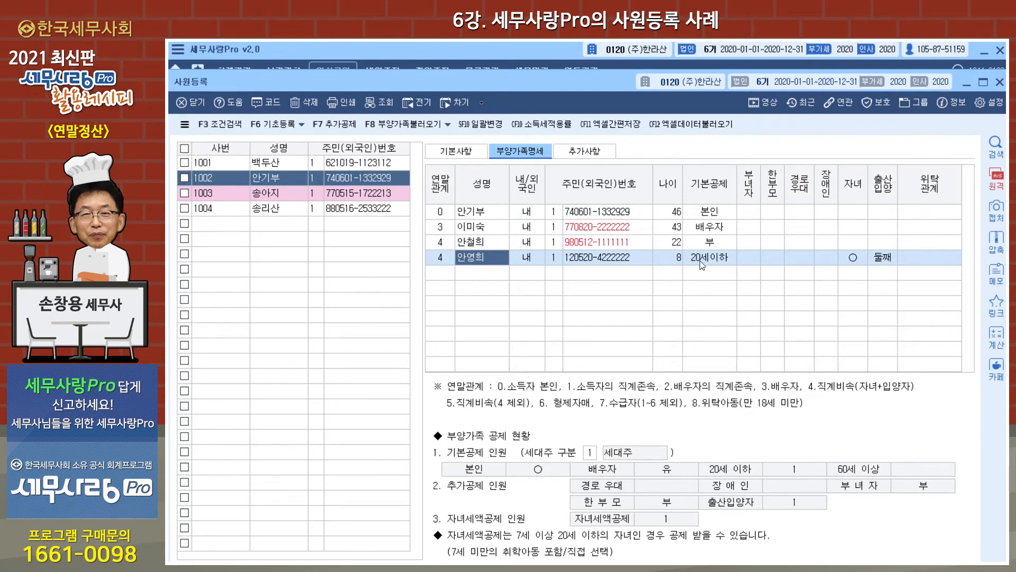
{"action": "left_click", "coordinate": [891, 267]}
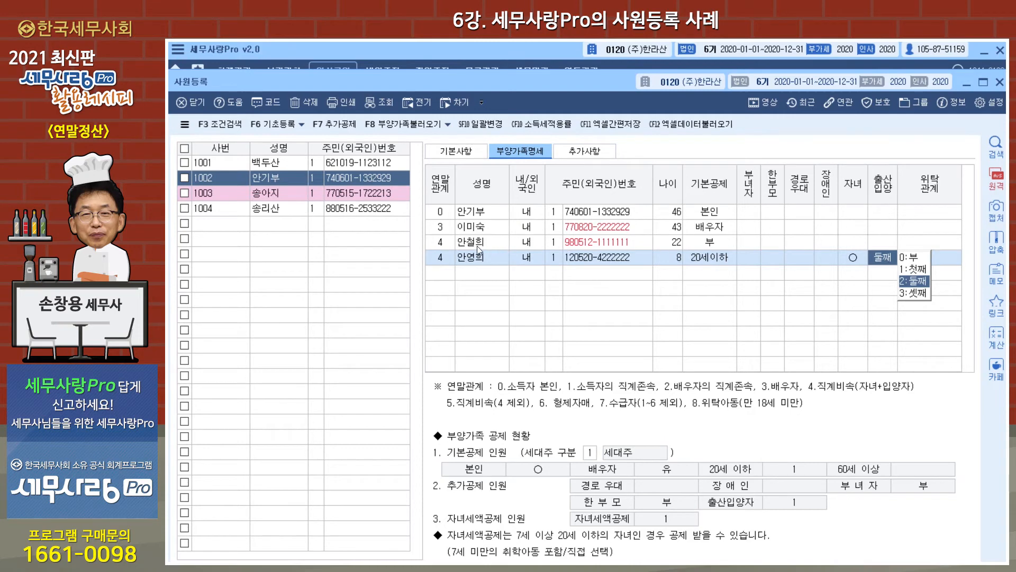
- Examine the 22-year-old child's row and the available 기본공제 options in the dependents list
{"action": "left_click", "coordinate": [579, 243]}
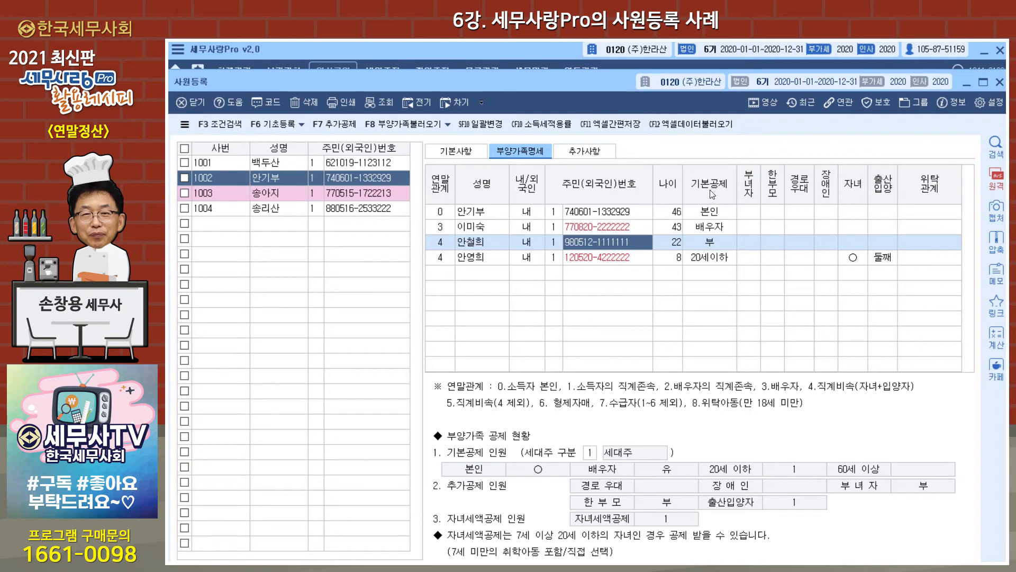
{"action": "left_click", "coordinate": [702, 244]}
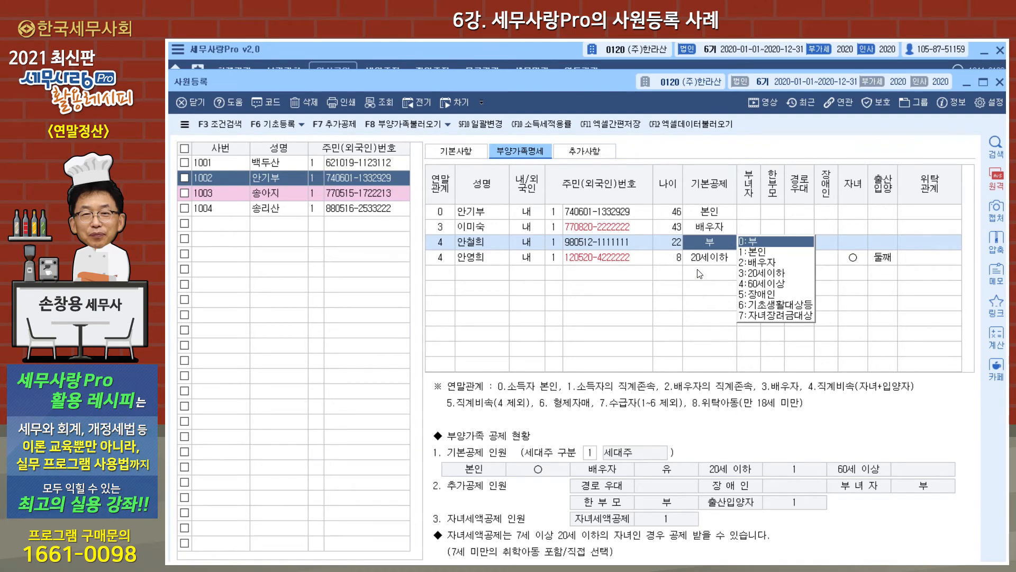
{"action": "key", "text": "Return"}
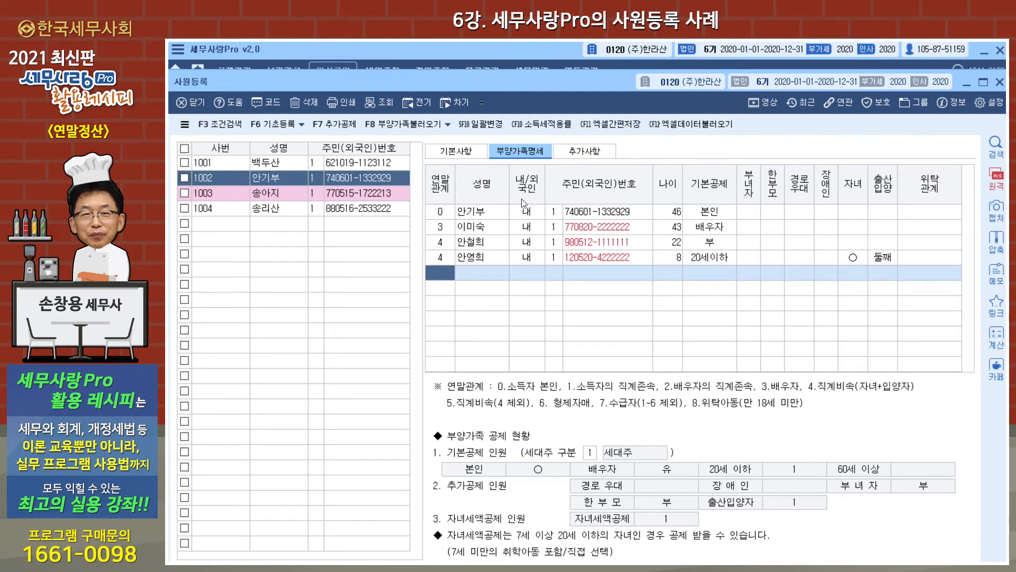
{"action": "left_click", "coordinate": [488, 243]}
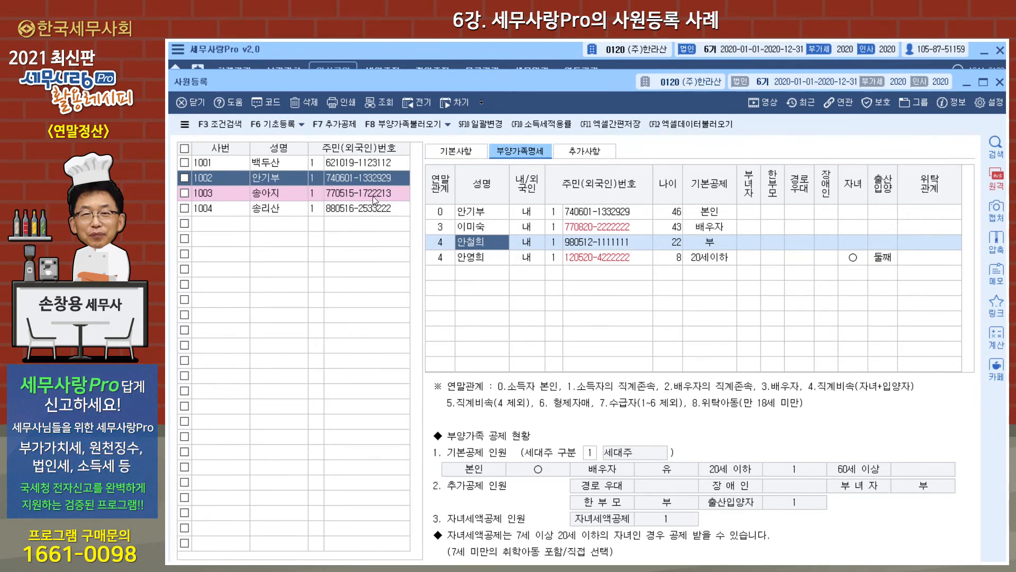
- Review the third employee's dependents and 기본사항, including the 연장근로비과세 options
{"action": "left_click", "coordinate": [284, 194]}
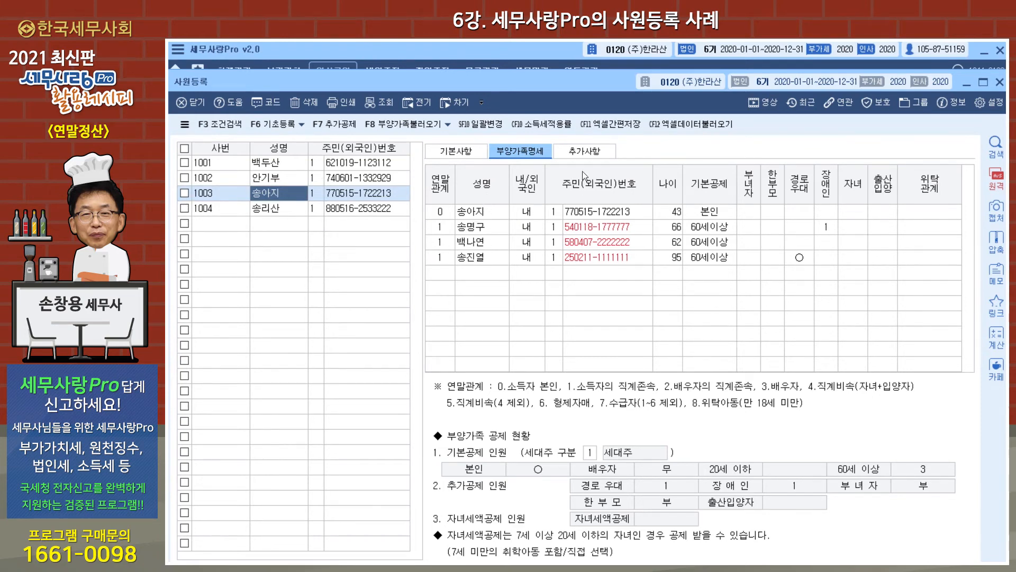
{"action": "left_click", "coordinate": [455, 151]}
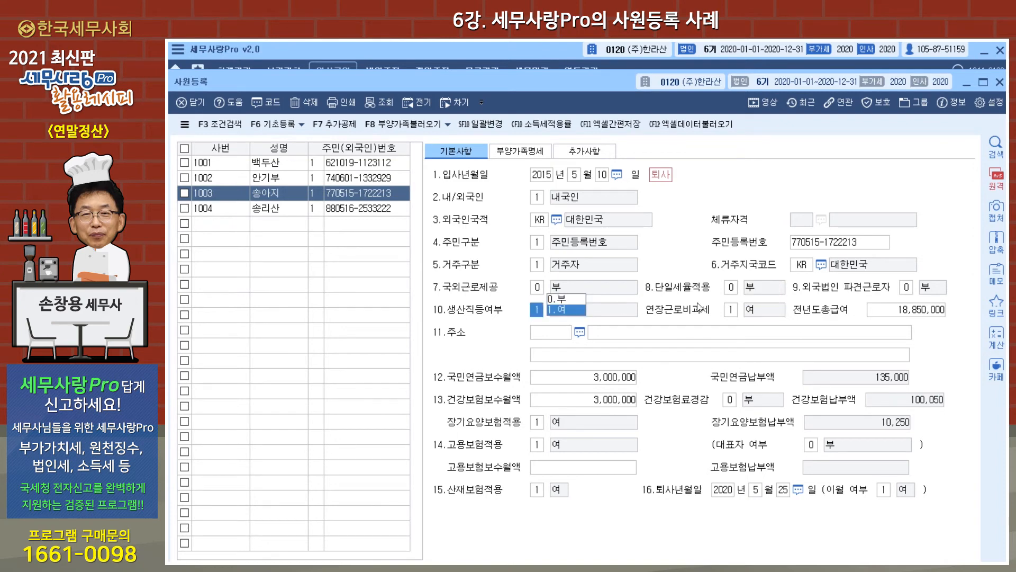
{"action": "left_click", "coordinate": [730, 310]}
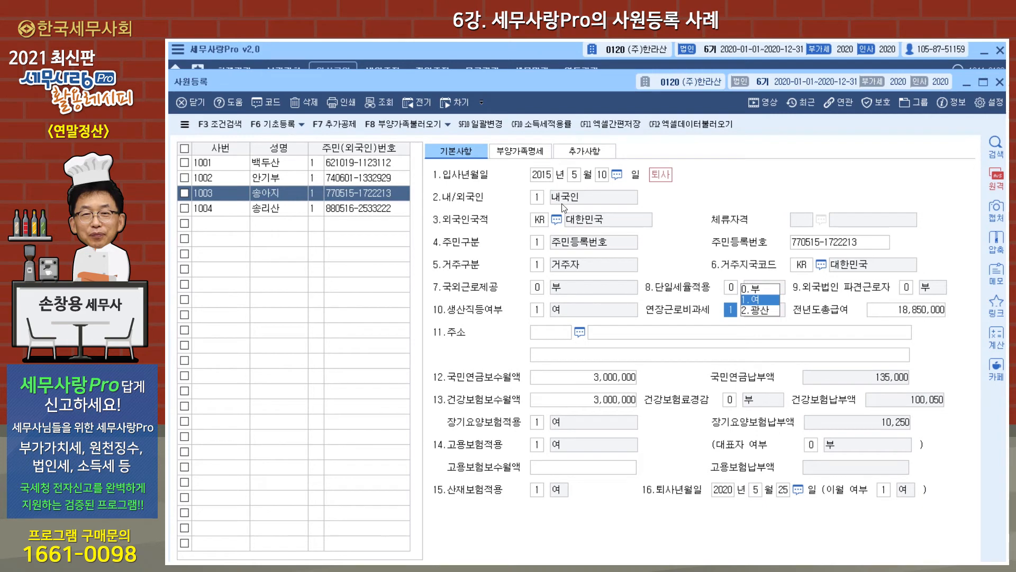
- Load 전년도총급여 from the third employee's 기본사항 and accept the request
{"action": "left_click", "coordinate": [448, 125]}
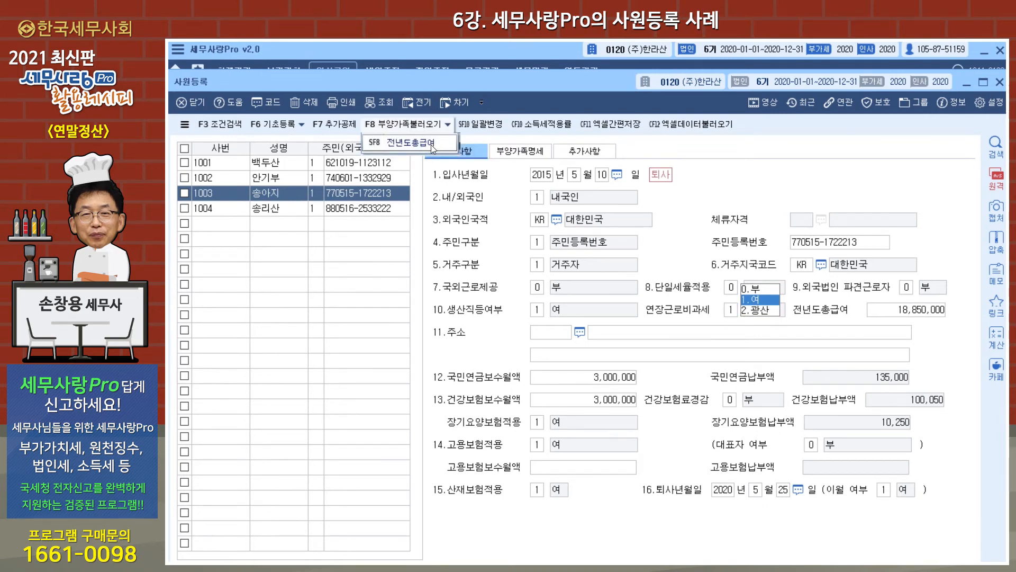
{"action": "left_click", "coordinate": [432, 145]}
{"action": "left_click", "coordinate": [563, 381]}
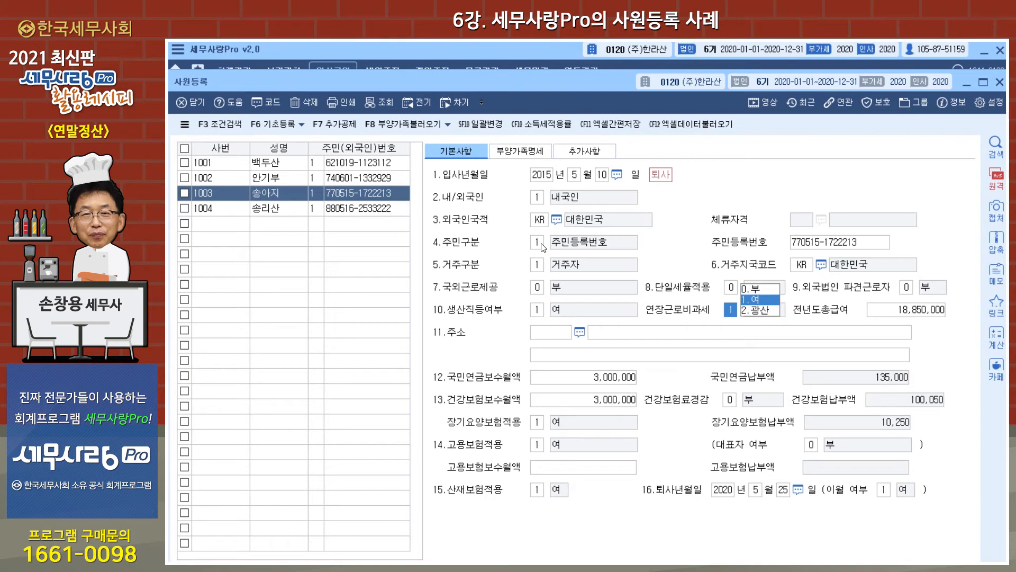
- View the 소득세 적용률 options in 추가사항 for the third employee
{"action": "left_click", "coordinate": [598, 159]}
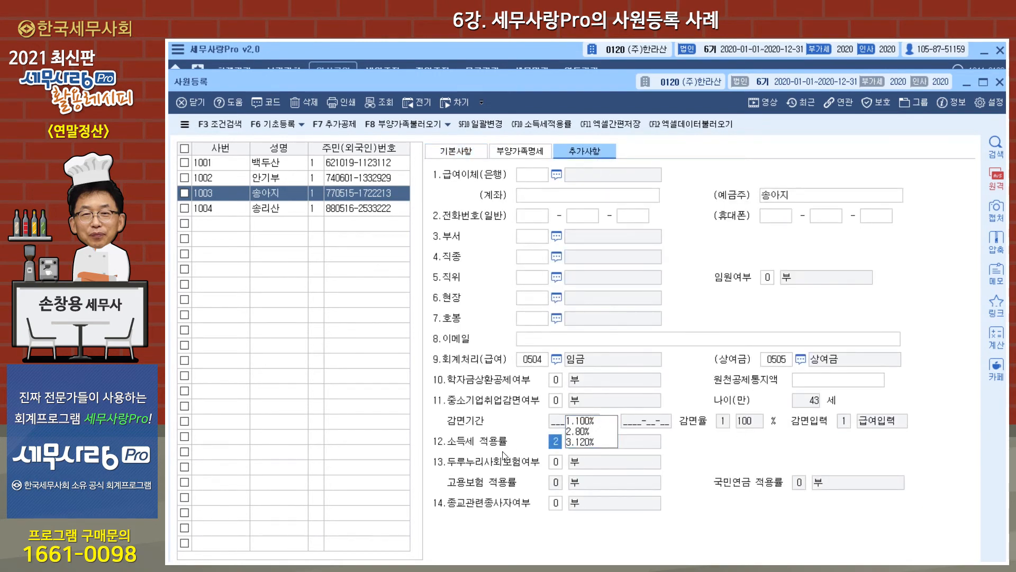
- Set 소득세 적용률 to 80% in the third employee's 추가사항
{"action": "left_click", "coordinate": [582, 431]}
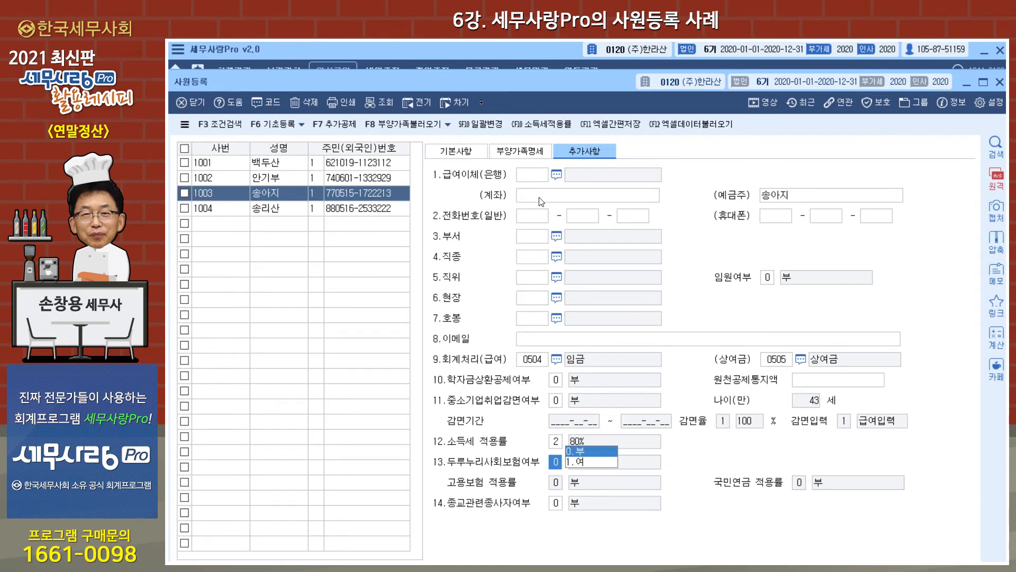
- Review the third employee's 부양가족명세, checking the parent and grandparent rows and the 장애인 options for the 66-year-old dependent
{"action": "left_click", "coordinate": [530, 156]}
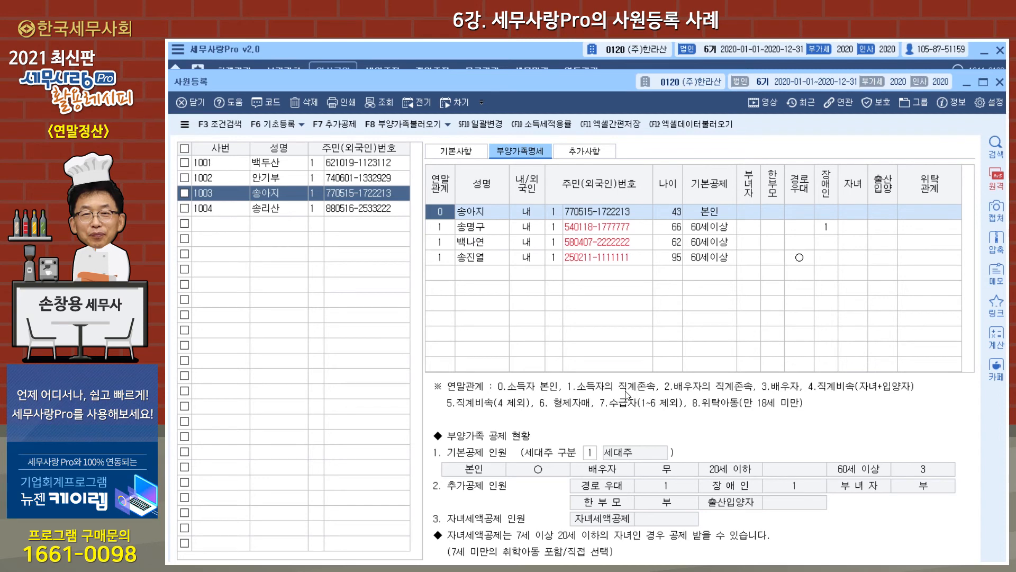
{"action": "left_click", "coordinate": [481, 242]}
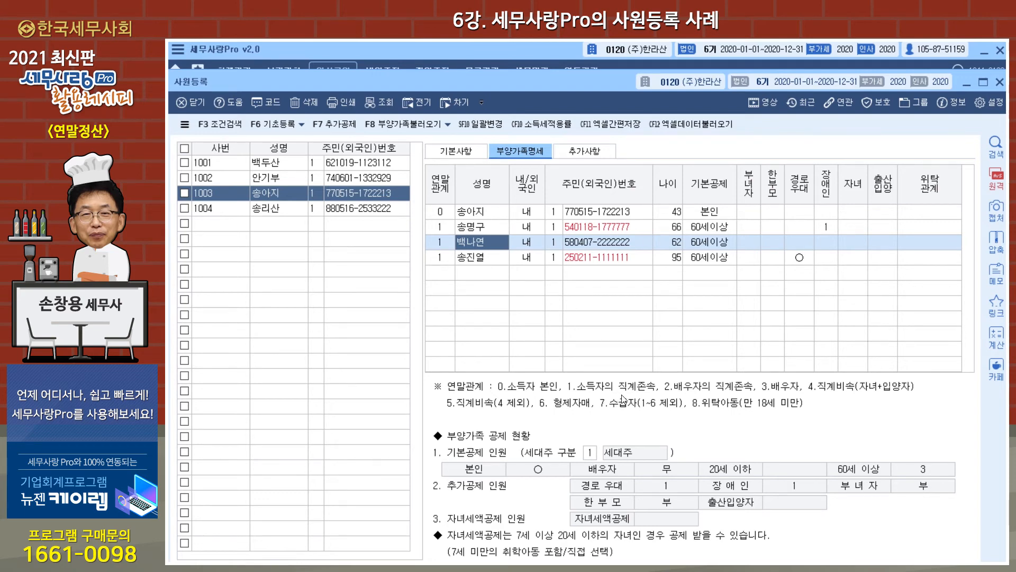
{"action": "left_click", "coordinate": [450, 260]}
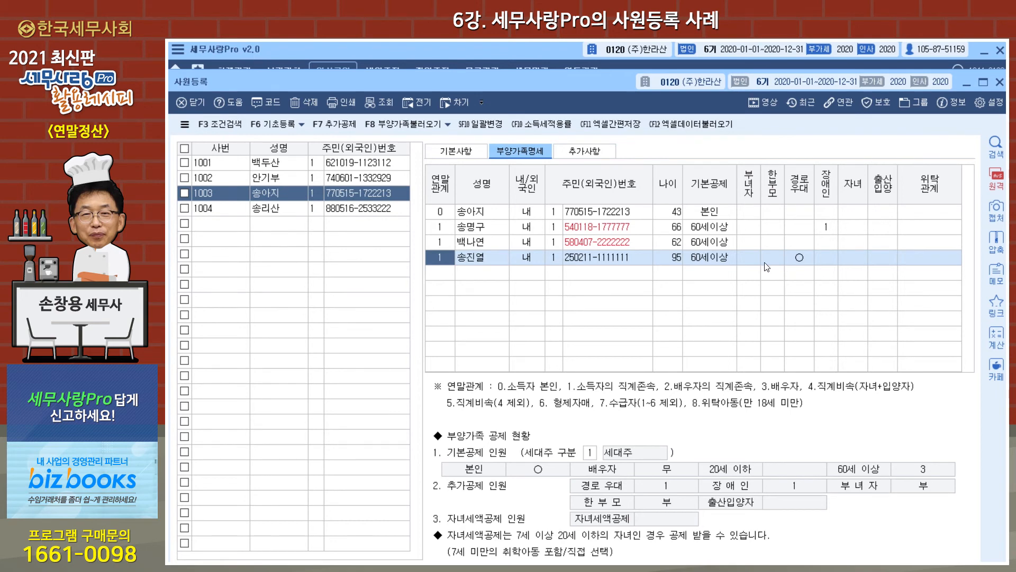
{"action": "left_click", "coordinate": [824, 231]}
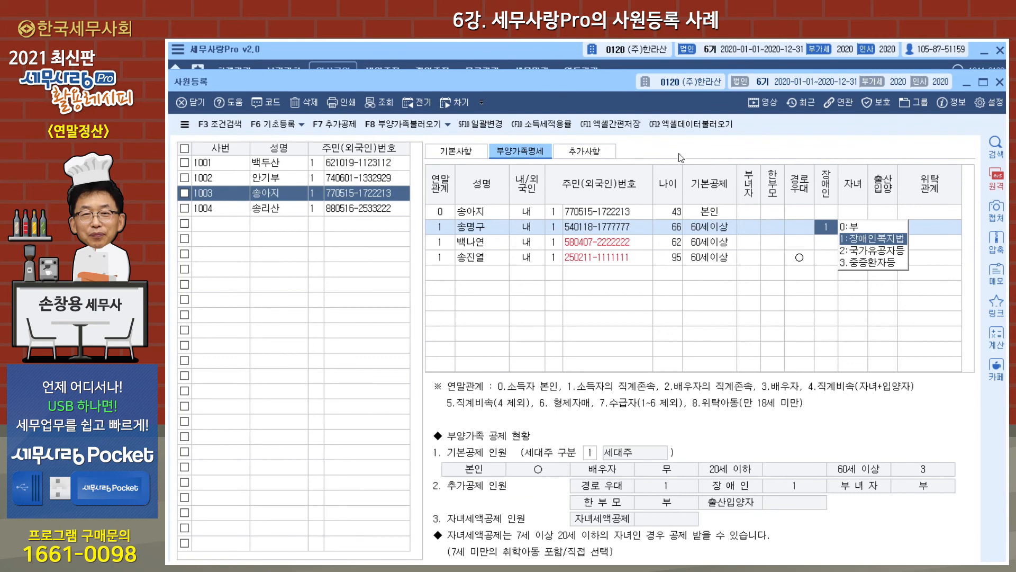
- Set 생산직등여부 to 0.부 in the fourth employee's 기본사항
{"action": "left_click", "coordinate": [291, 212]}
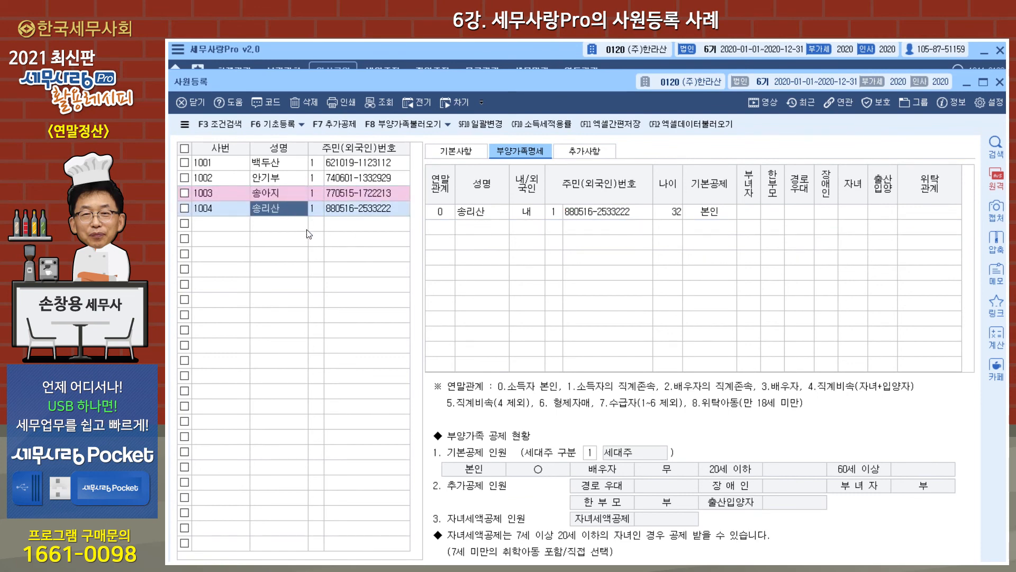
{"action": "left_click", "coordinate": [447, 152]}
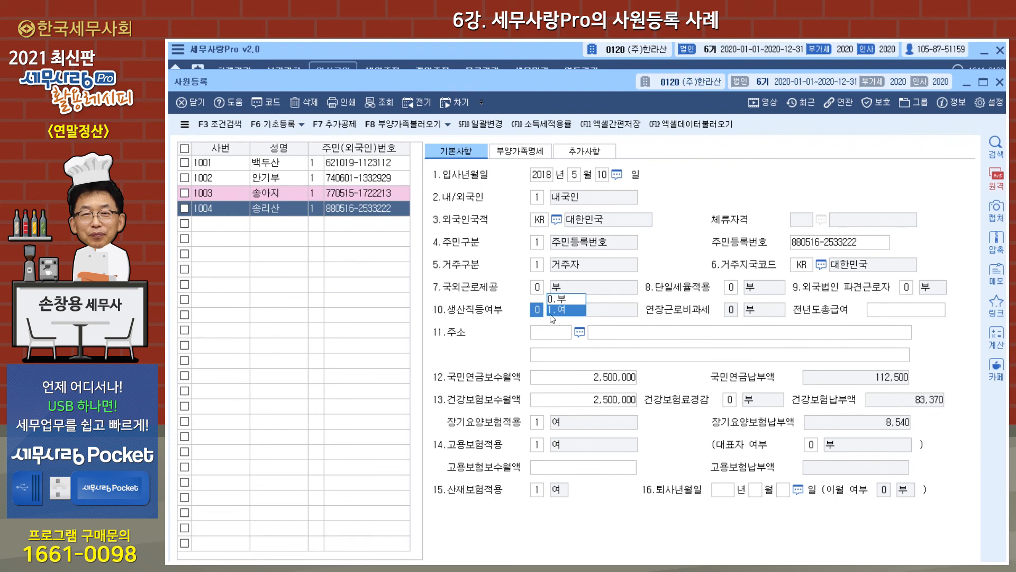
{"action": "left_click", "coordinate": [558, 299]}
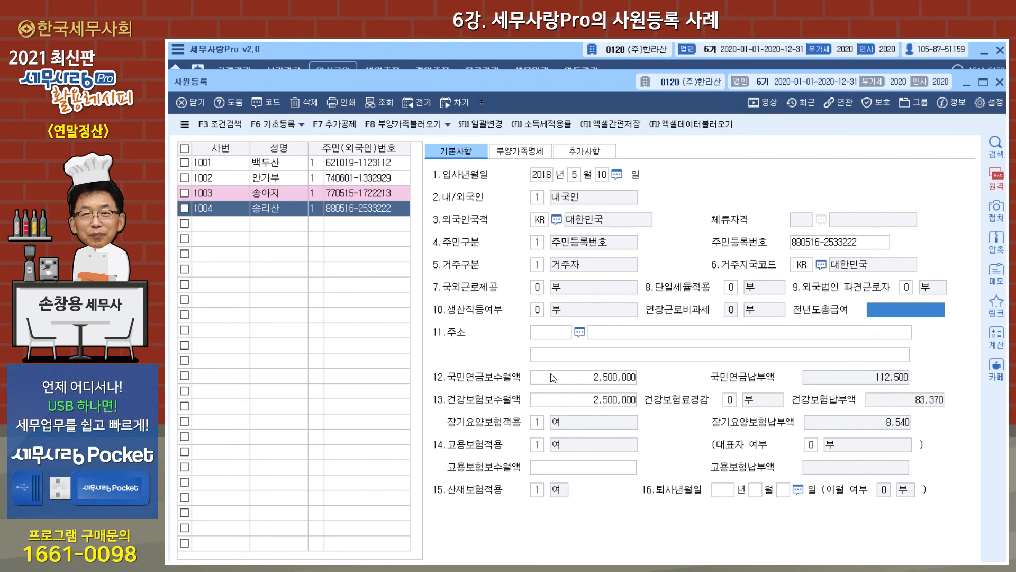
- Review the fourth employee's 부양가족명세 and 추가사항, checking 중소기업취업감면여부, 감면기간 and the 감면입력 options
{"action": "left_click", "coordinate": [535, 153]}
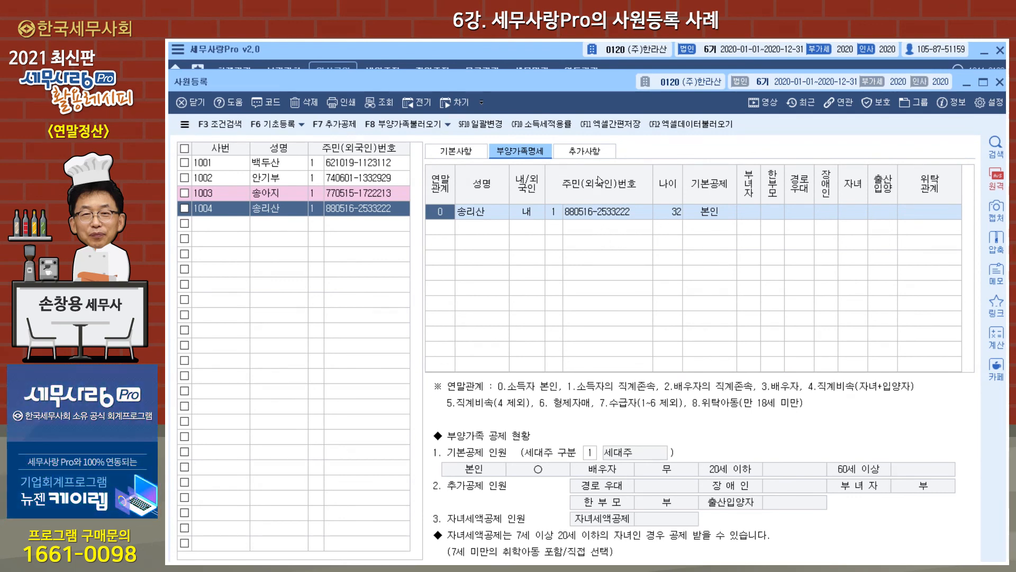
{"action": "left_click", "coordinate": [586, 155]}
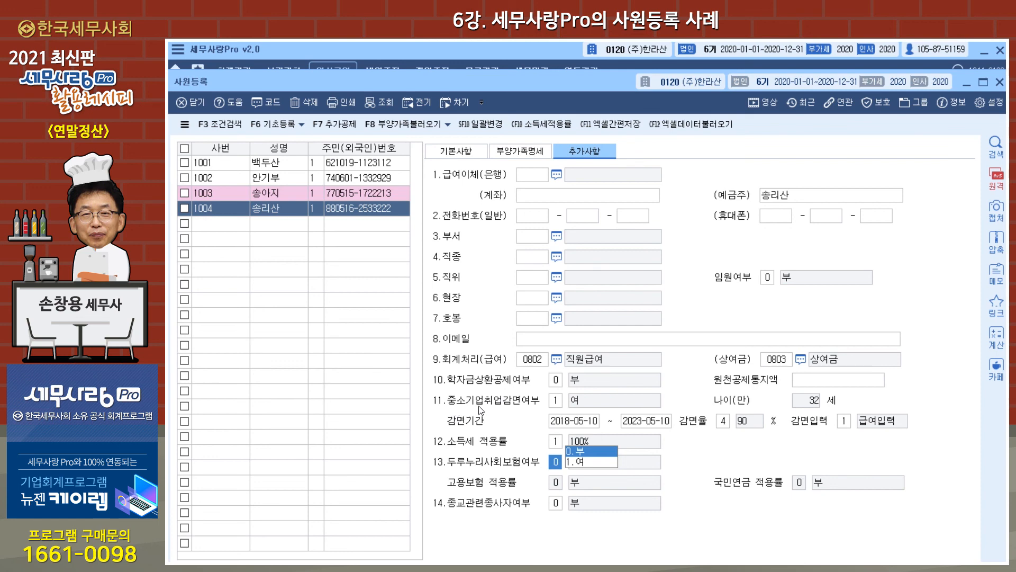
{"action": "left_click", "coordinate": [560, 403]}
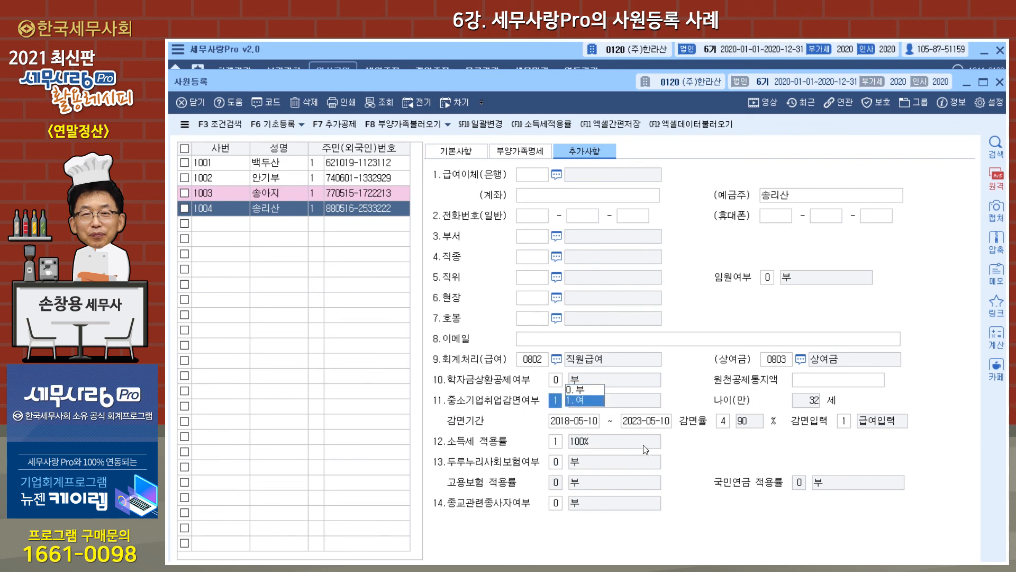
{"action": "left_click", "coordinate": [581, 426]}
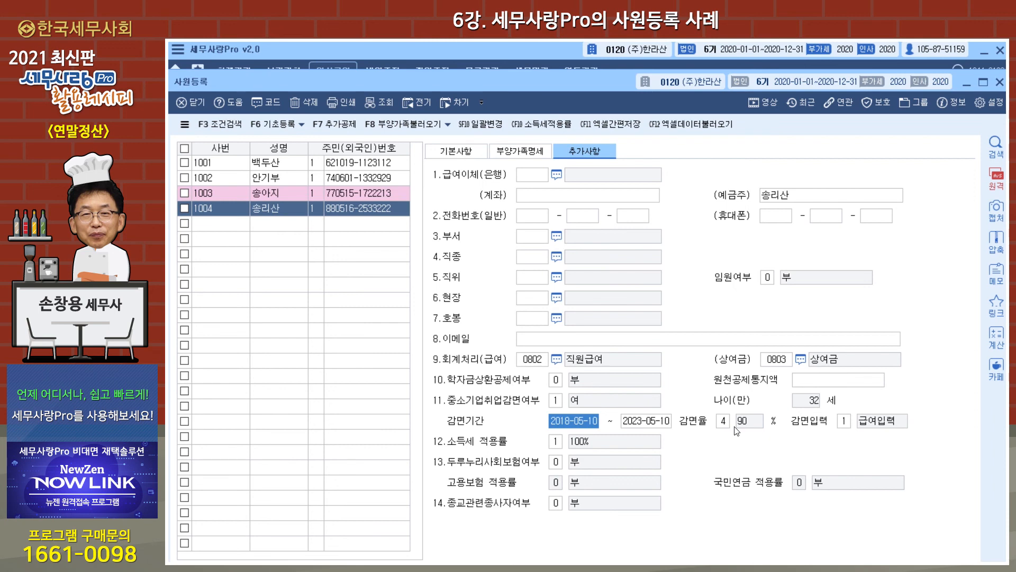
{"action": "left_click", "coordinate": [843, 427]}
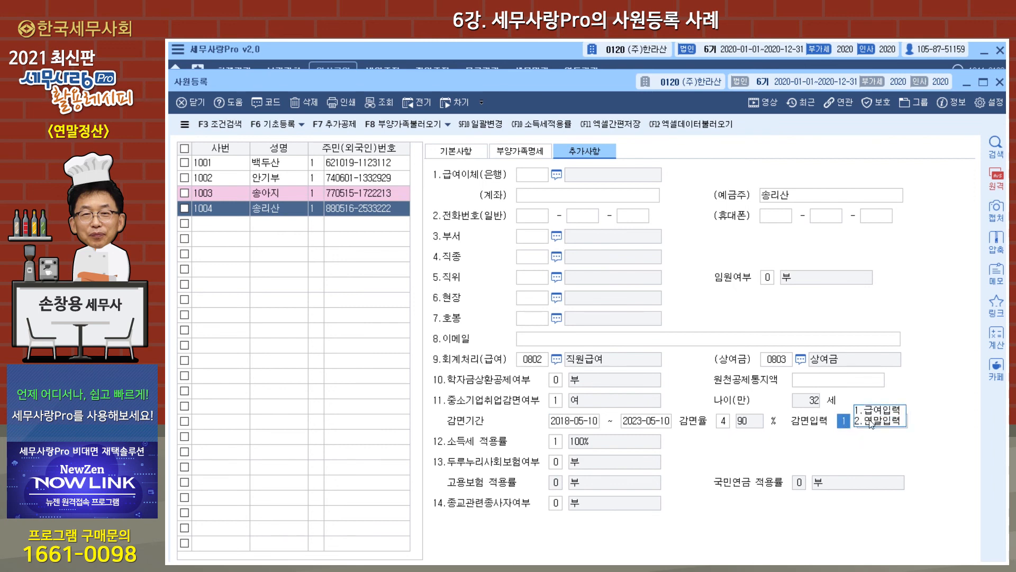